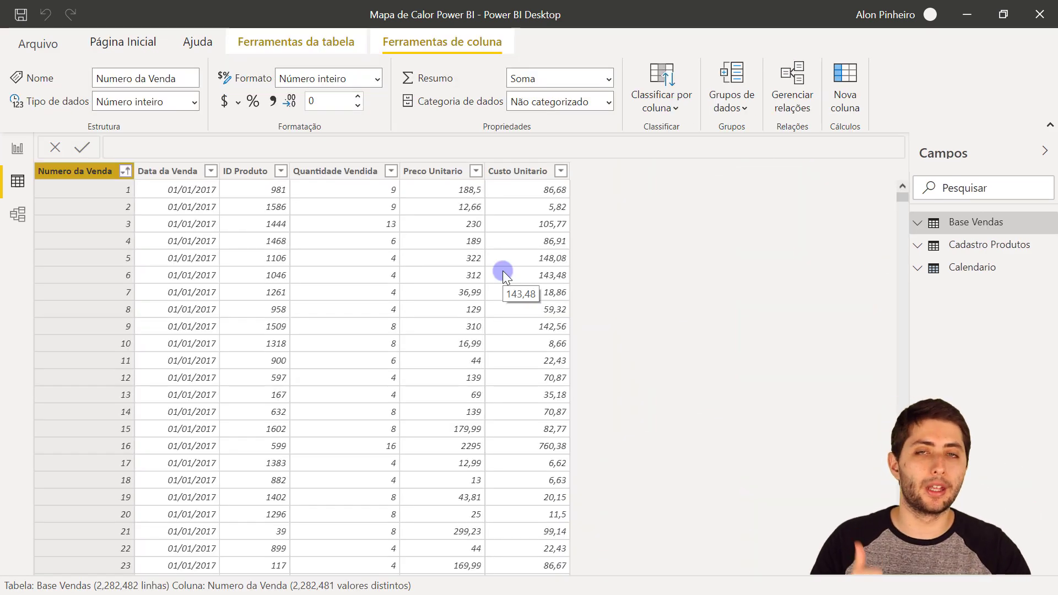
# Review the Base Vendas table's sale date, product ID, quantity sold, unit price and unit cost columns
pyautogui.click(145, 175)
pyautogui.click(243, 177)
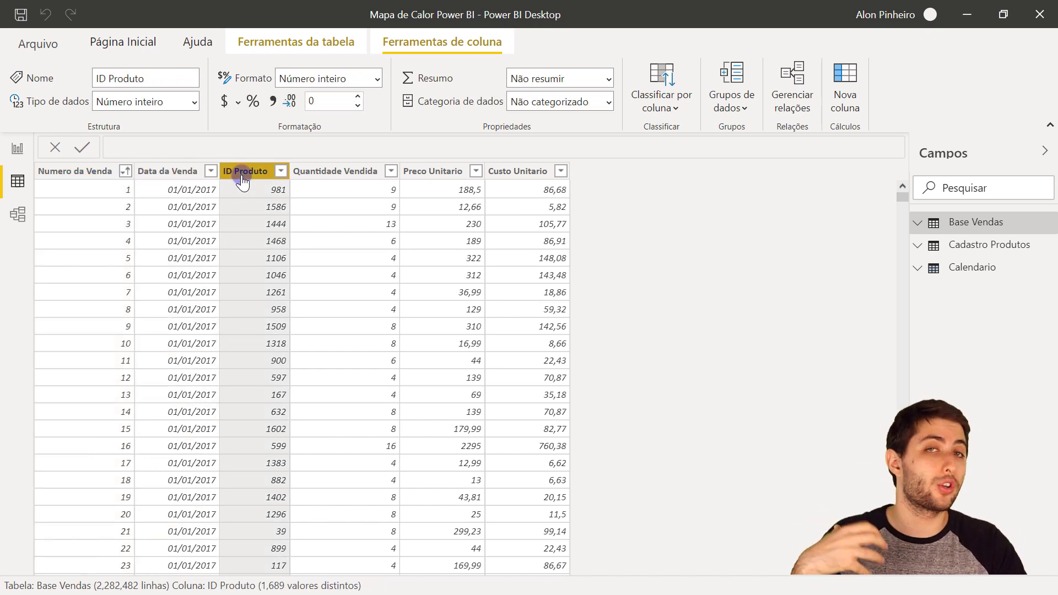
pyautogui.click(310, 175)
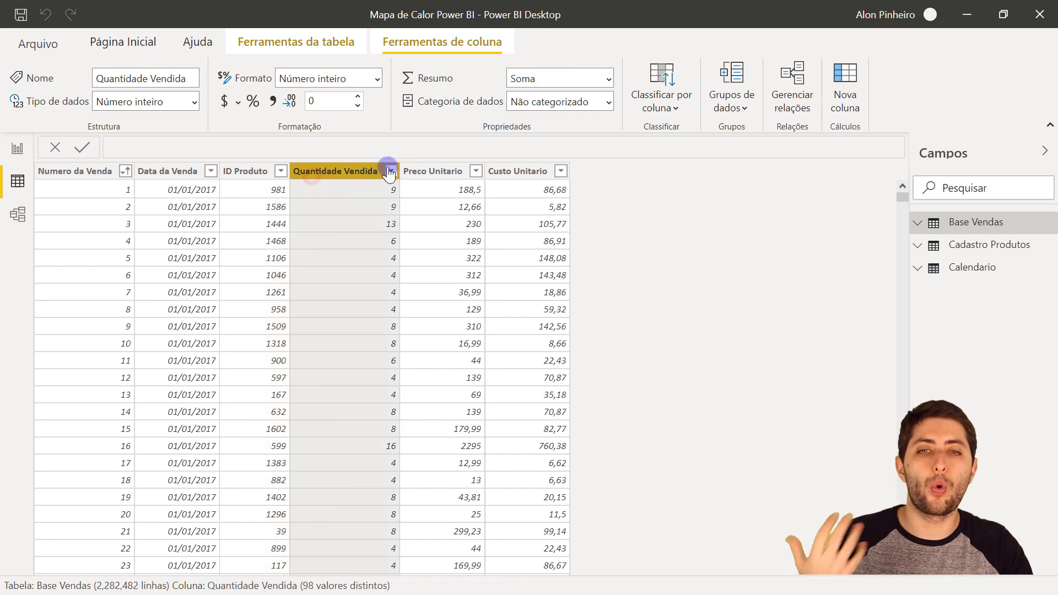
pyautogui.click(429, 170)
pyautogui.click(509, 173)
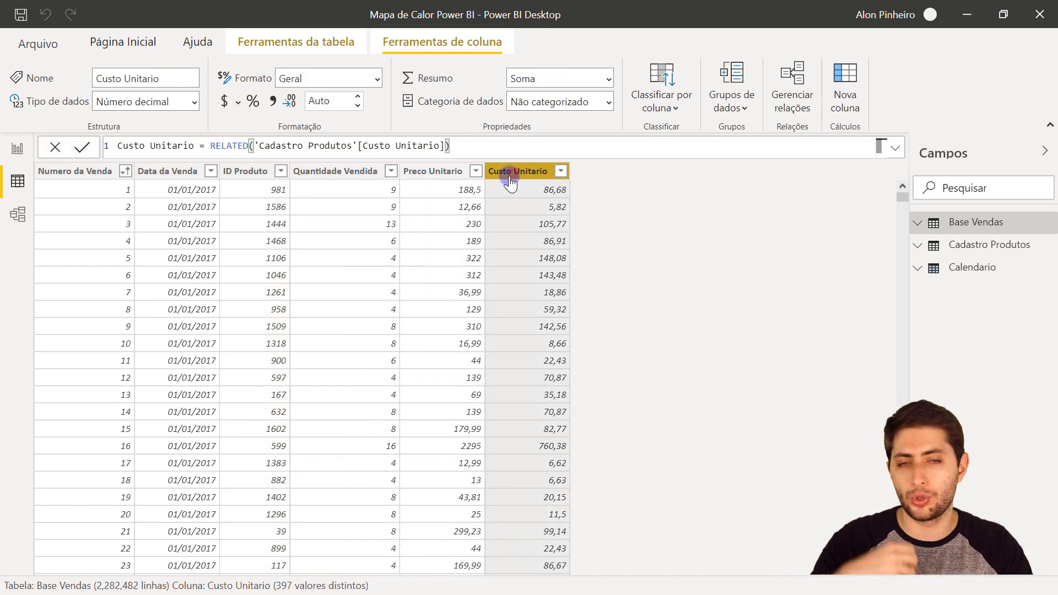
pyautogui.click(976, 234)
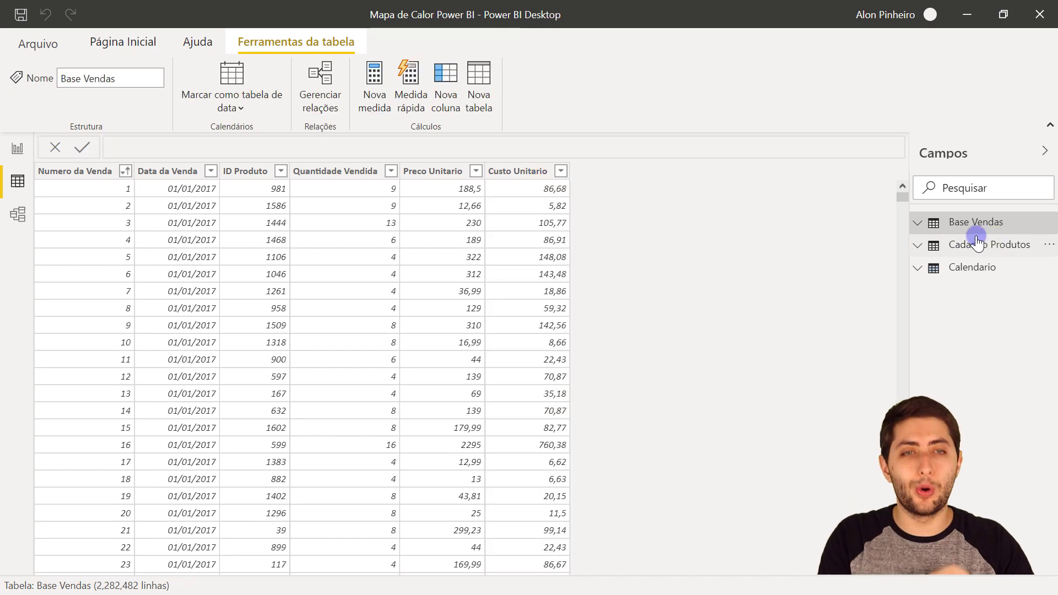
# Examine the ID Produto and Categoria columns of the Cadastro Produtos table
pyautogui.click(975, 245)
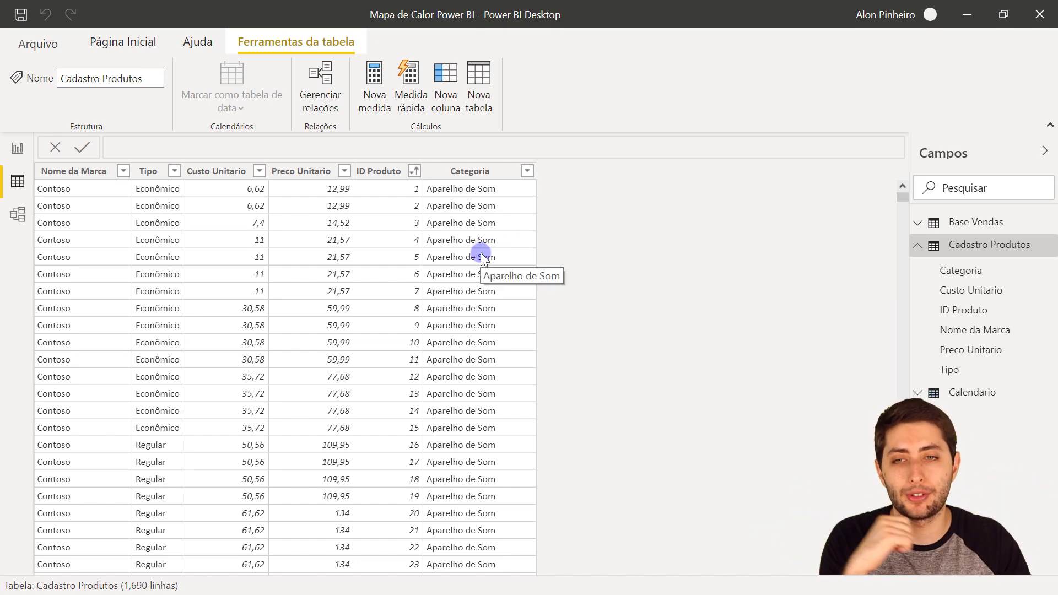
pyautogui.click(396, 187)
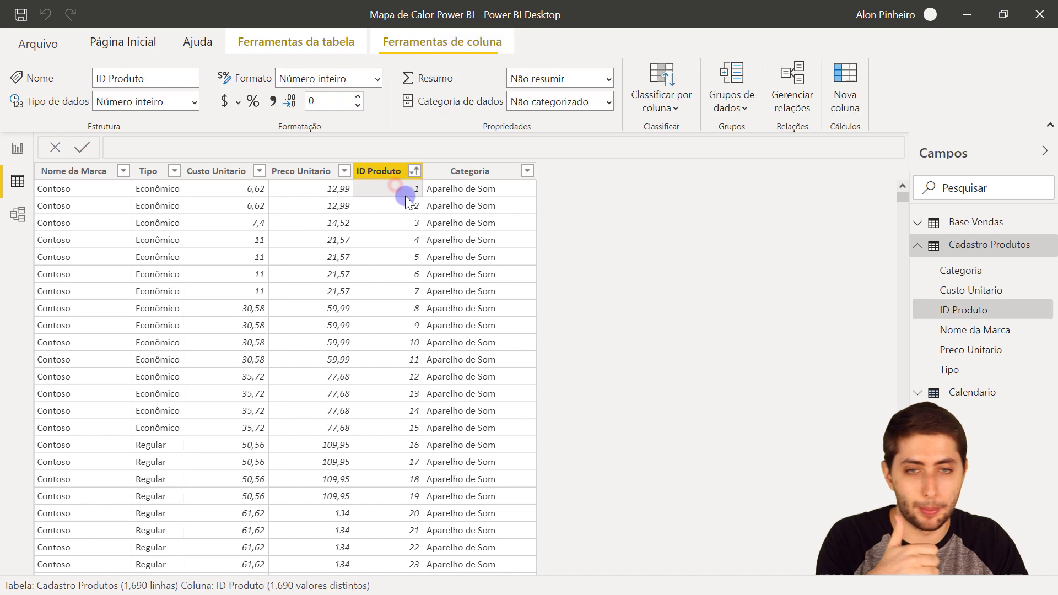
pyautogui.click(407, 205)
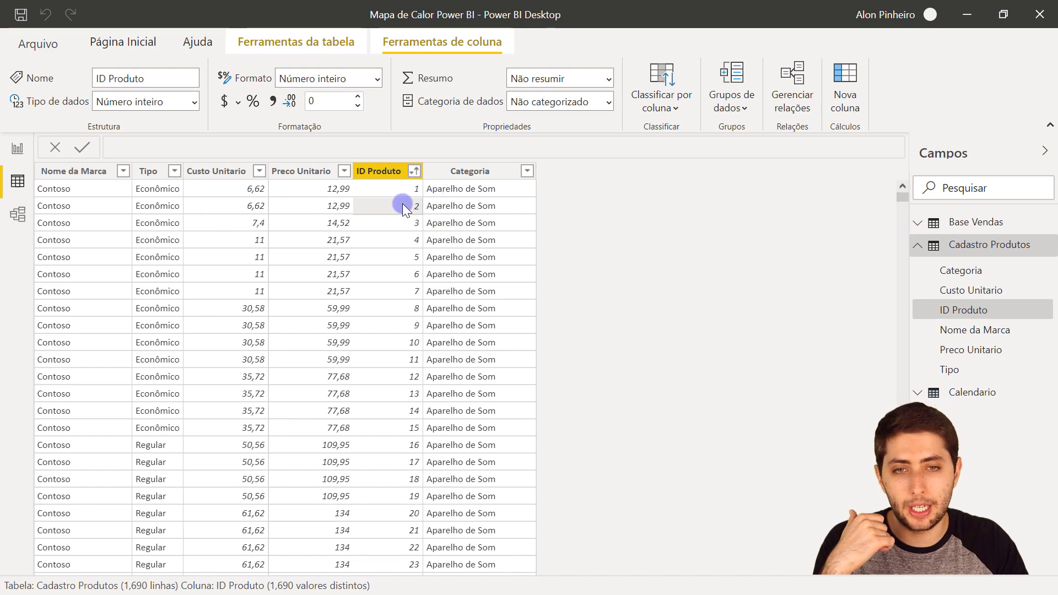
pyautogui.click(450, 194)
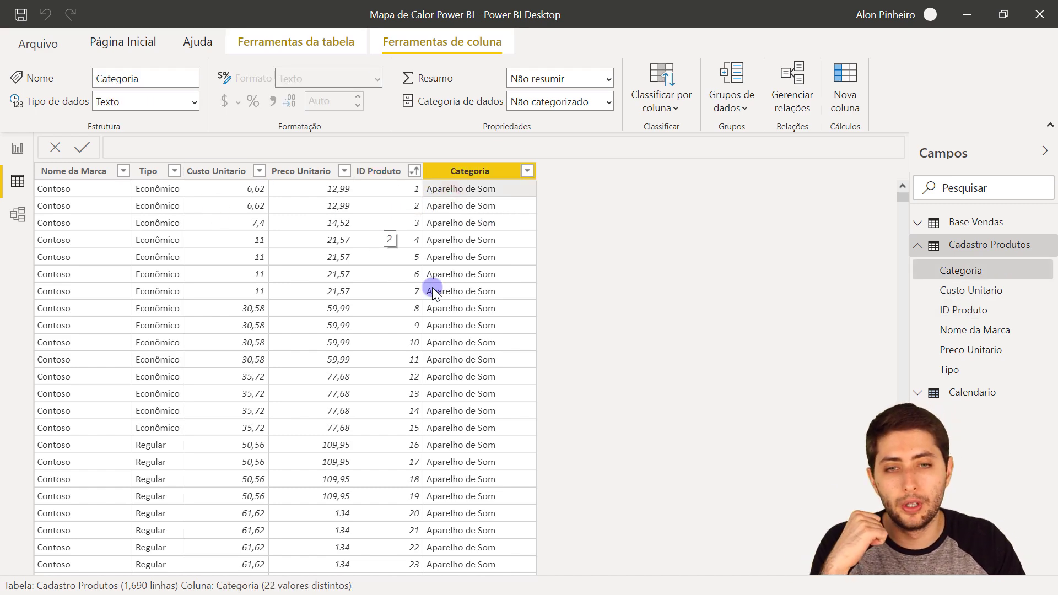
pyautogui.scroll(-10, 431, 292)
pyautogui.scroll(-15, 441, 303)
pyautogui.scroll(-13, 483, 306)
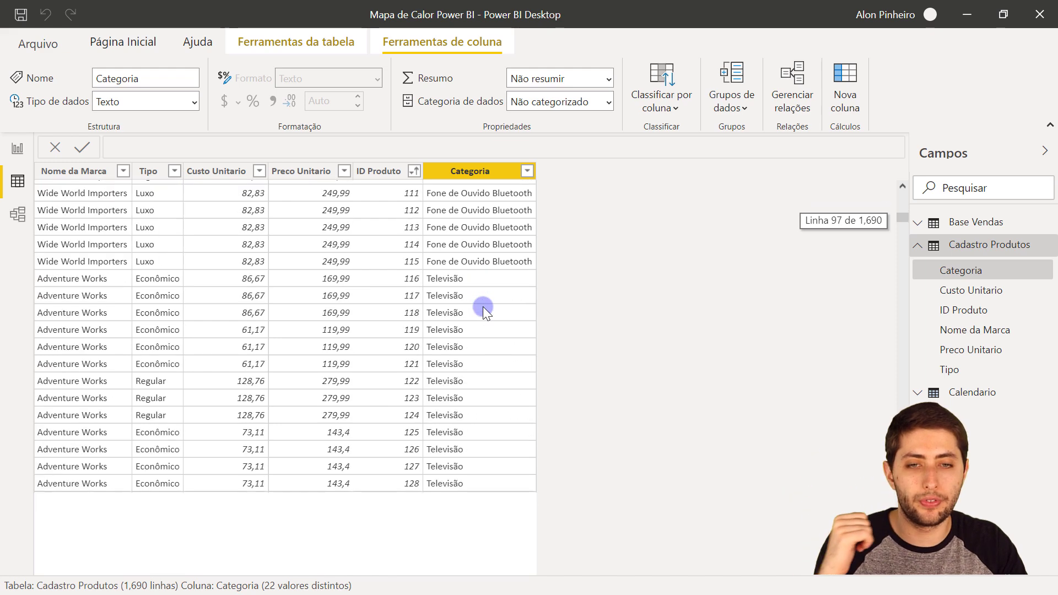
pyautogui.scroll(20, 467, 328)
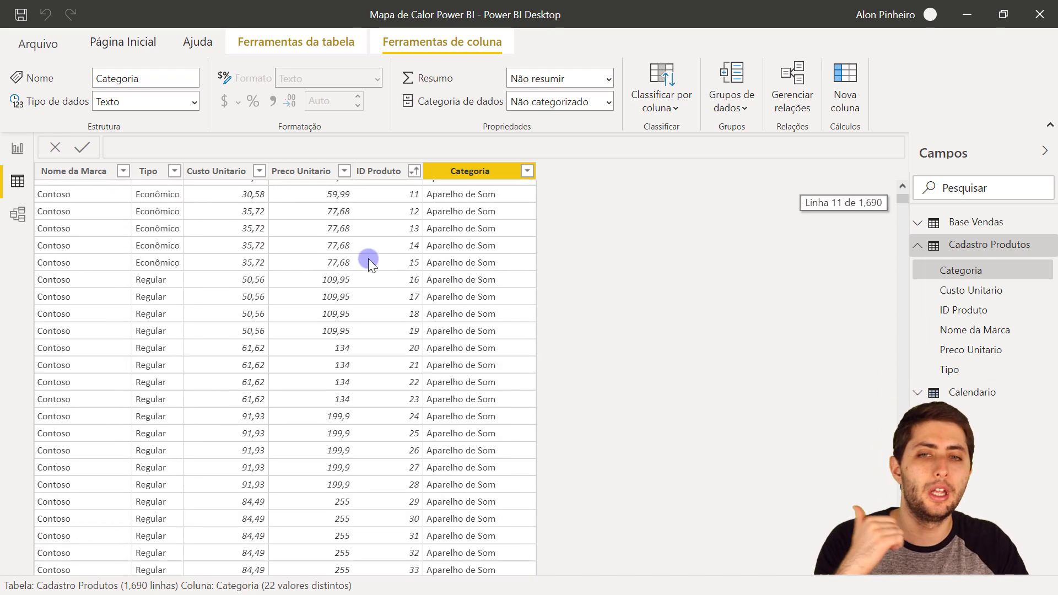
# Look through the product types in the Tipo column of Cadastro Produtos
pyautogui.click(165, 226)
pyautogui.scroll(-2, 141, 311)
pyautogui.scroll(-6, 141, 312)
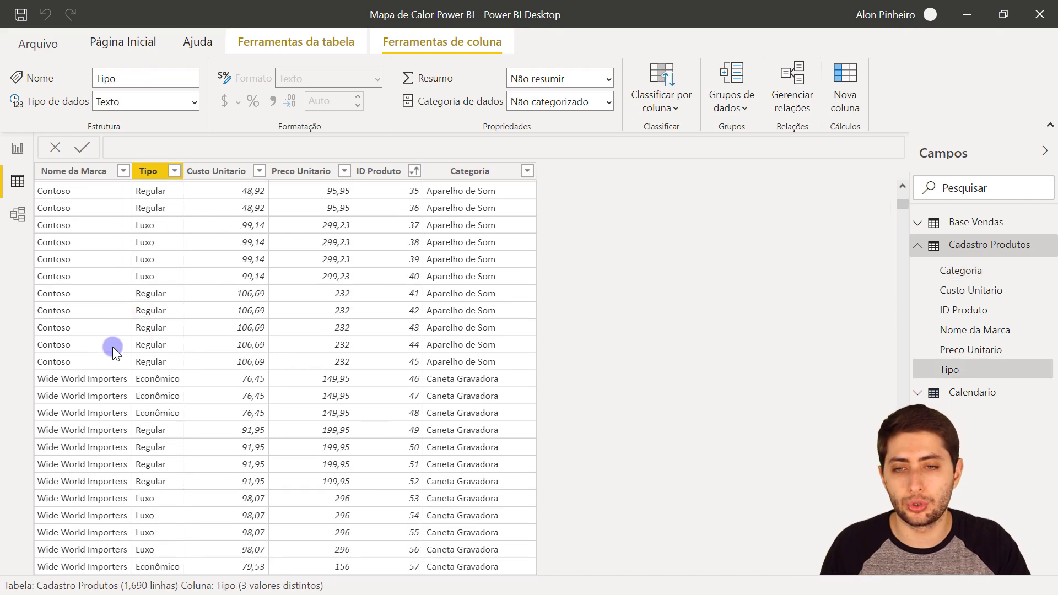
pyautogui.scroll(11, 61, 245)
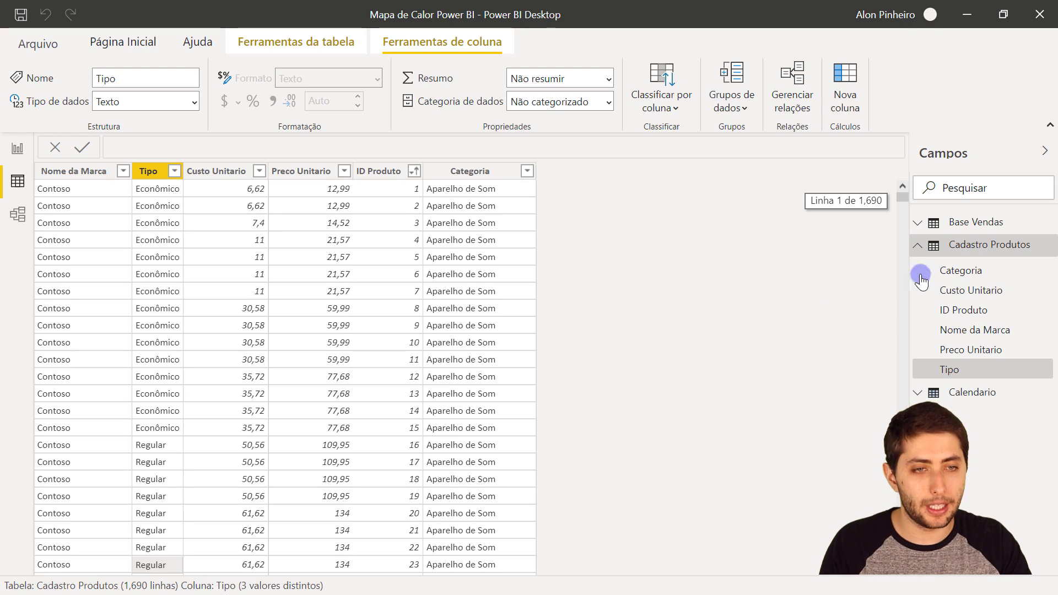
# Examine the Calendario table and its Nome do Mes column
pyautogui.click(956, 250)
pyautogui.click(939, 269)
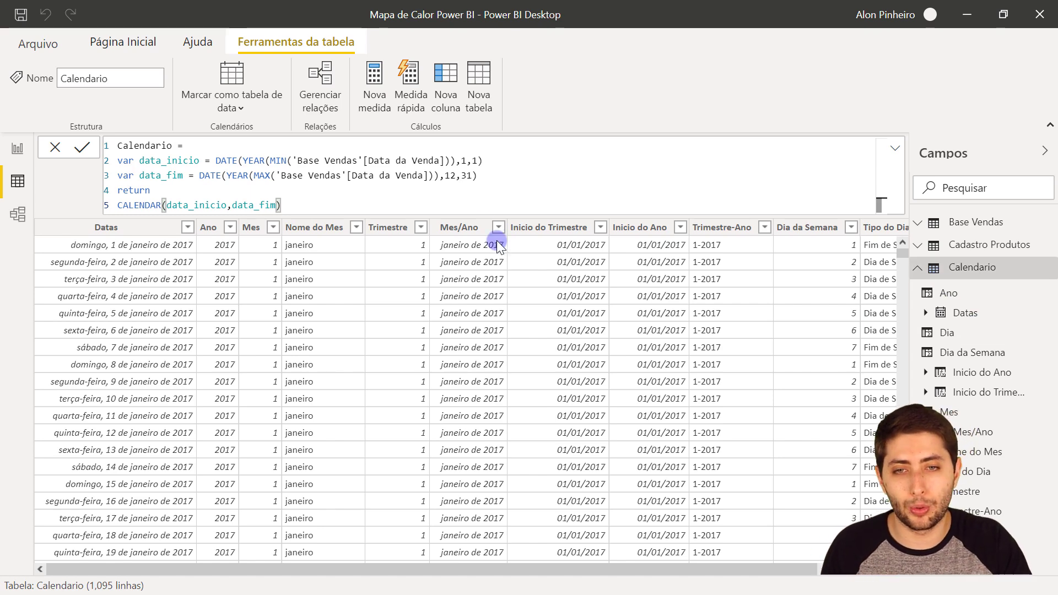
pyautogui.click(331, 231)
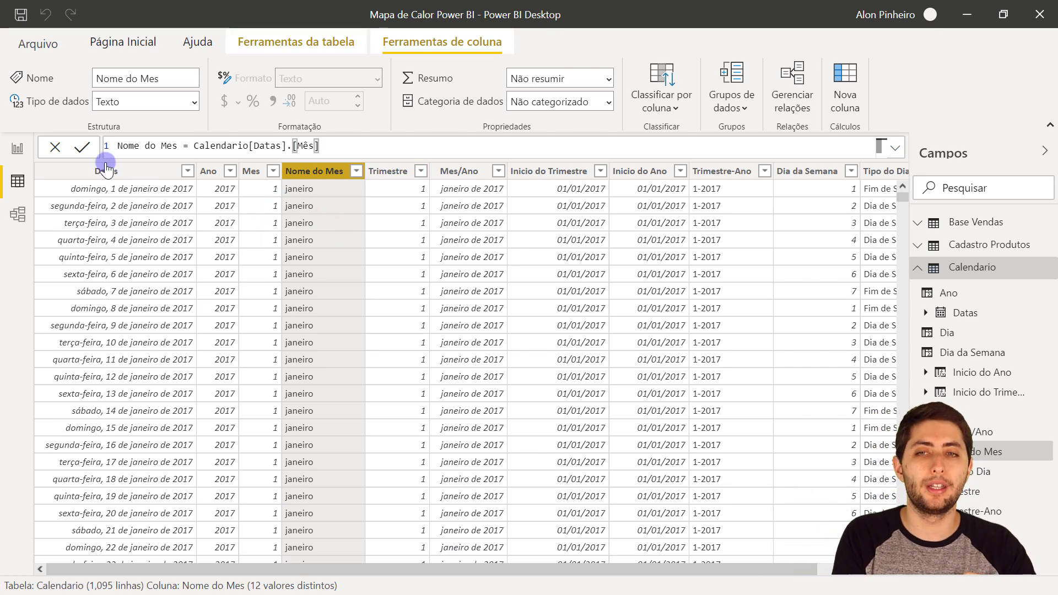
# Insert a matrix visual on the report page, place it mid-page and enlarge it to most of the page height
pyautogui.click(16, 149)
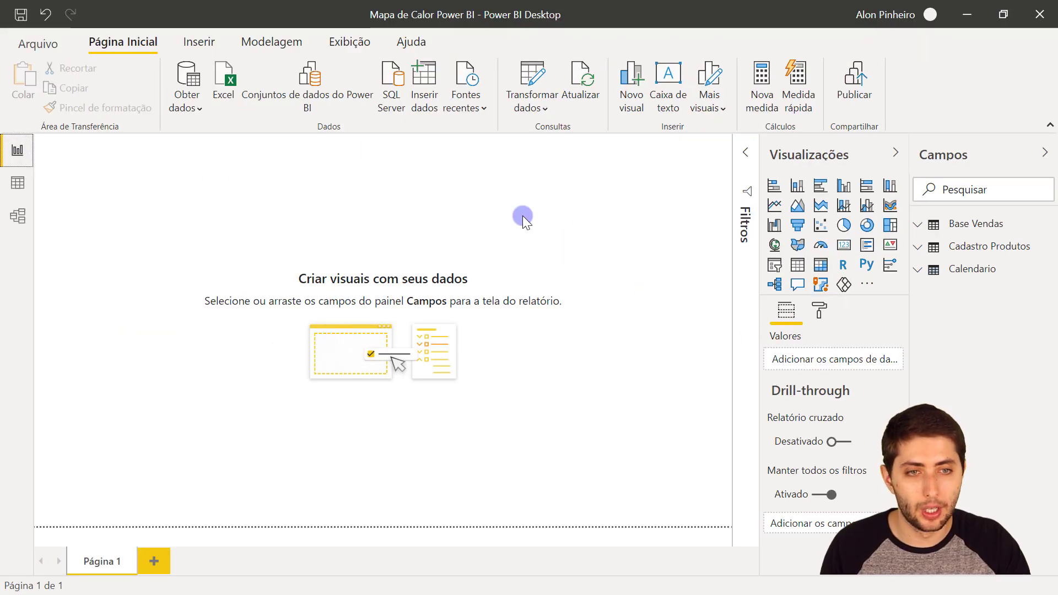
pyautogui.moveTo(157, 276); pyautogui.dragTo(169, 297)
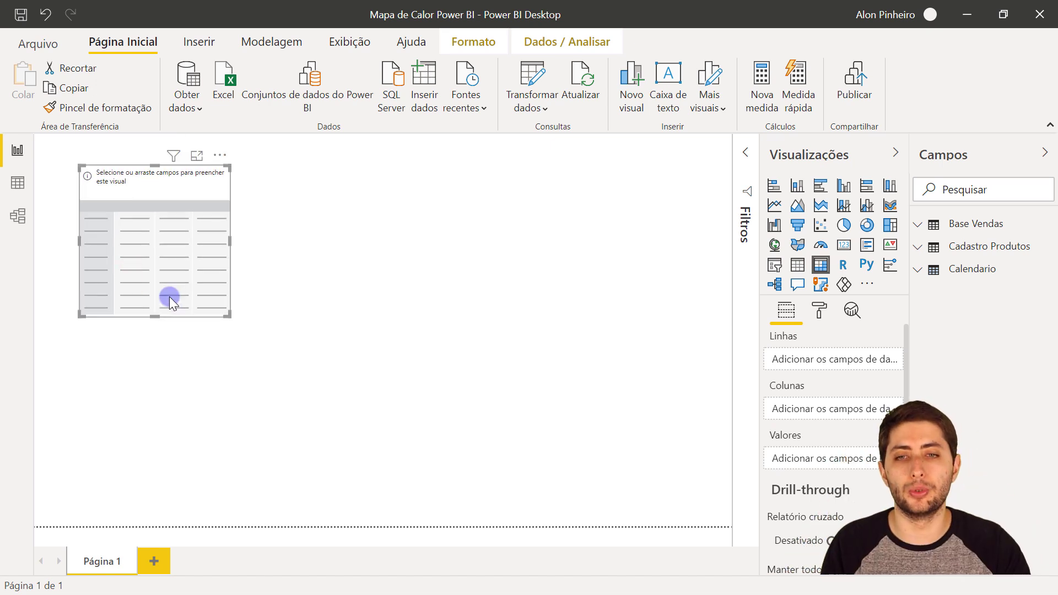
pyautogui.moveTo(229, 316); pyautogui.dragTo(485, 480)
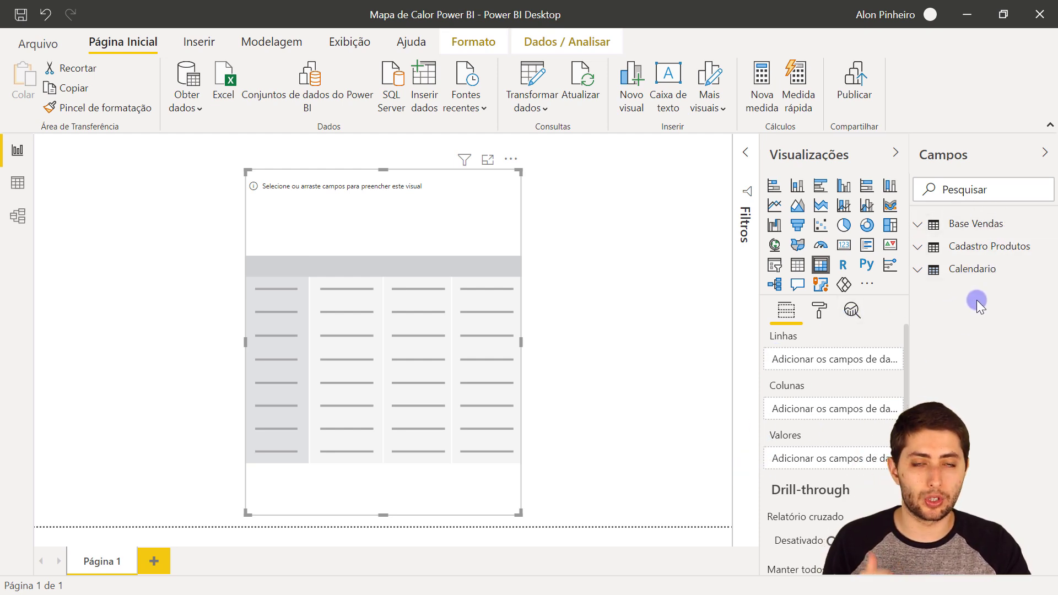
# Add Quantidade Vendida from the Base Vendas table as the matrix's values
pyautogui.click(966, 224)
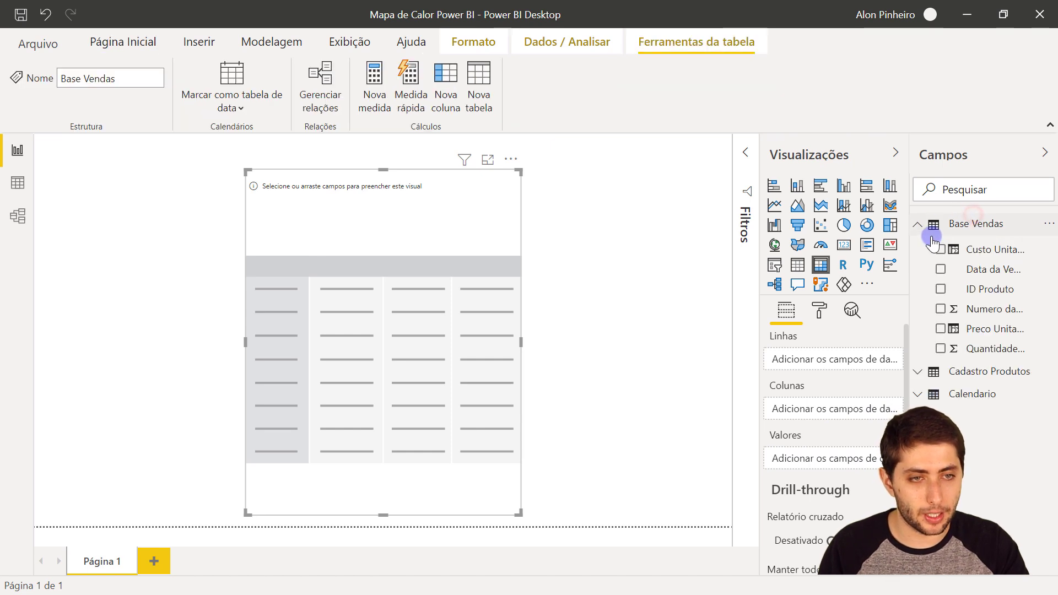
pyautogui.click(997, 350)
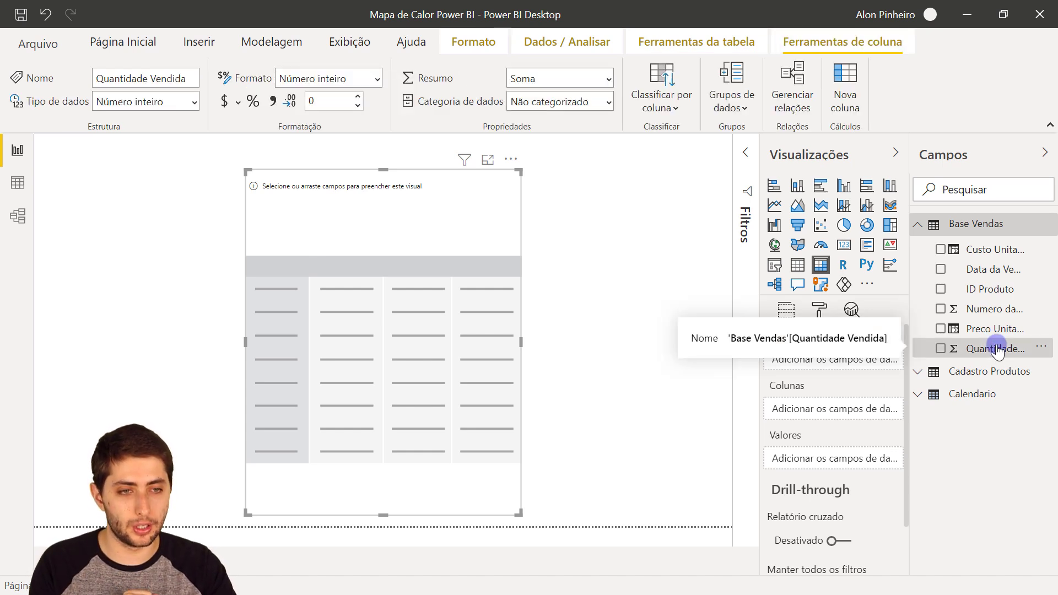
pyautogui.moveTo(997, 350); pyautogui.dragTo(848, 458)
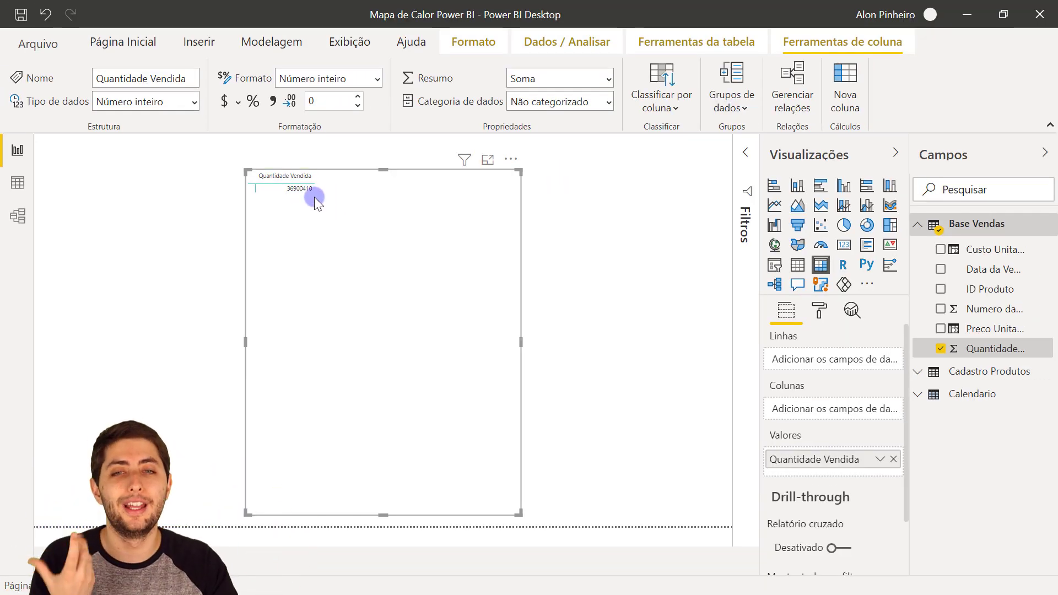
# Set the matrix's grid text size (Tamanho do texto) to 24 pt and widen the visual slightly
pyautogui.click(821, 309)
pyautogui.scroll(-3, 841, 463)
pyautogui.scroll(5, 841, 462)
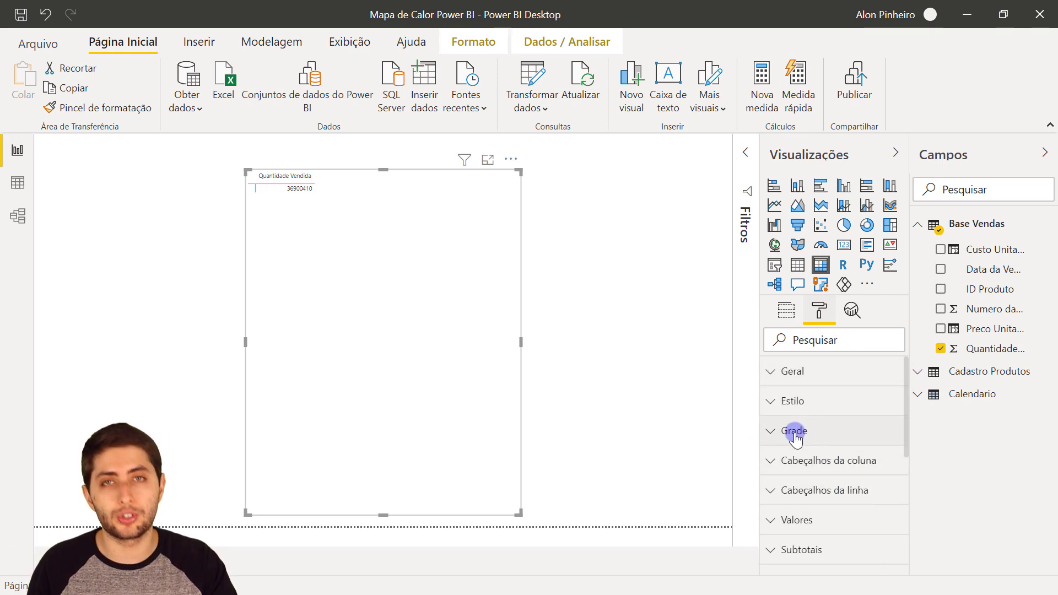
pyautogui.click(822, 341)
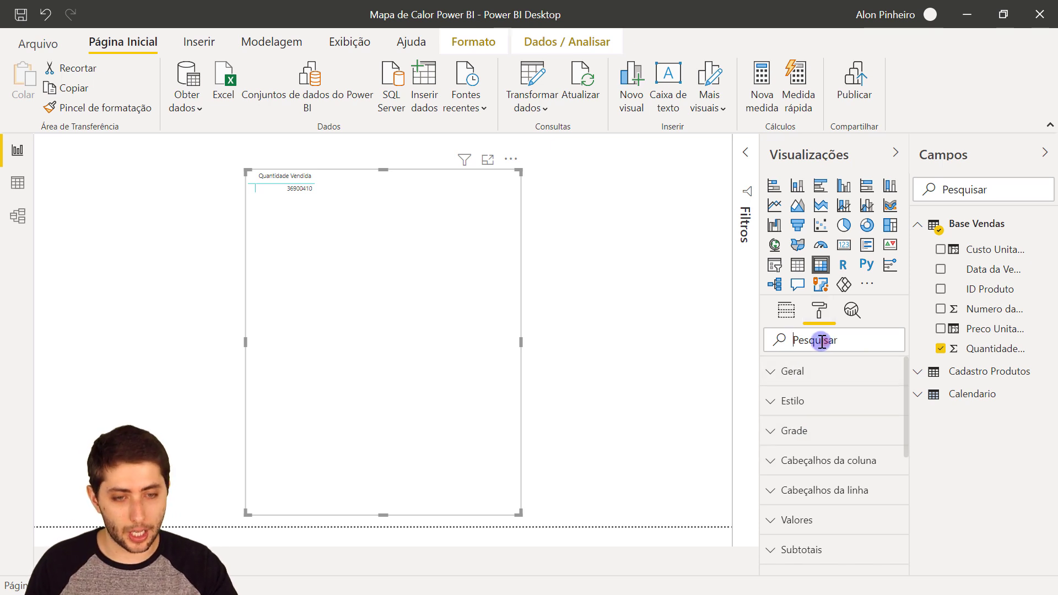
pyautogui.write('tamanho')
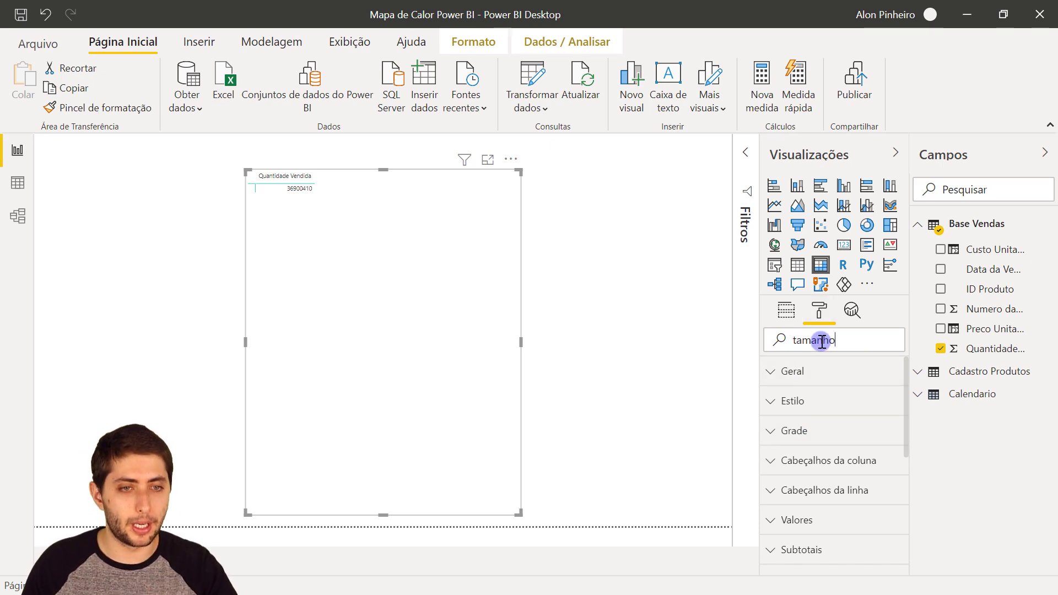
pyautogui.click(784, 426)
pyautogui.moveTo(785, 426); pyautogui.dragTo(780, 426)
pyautogui.write('2')
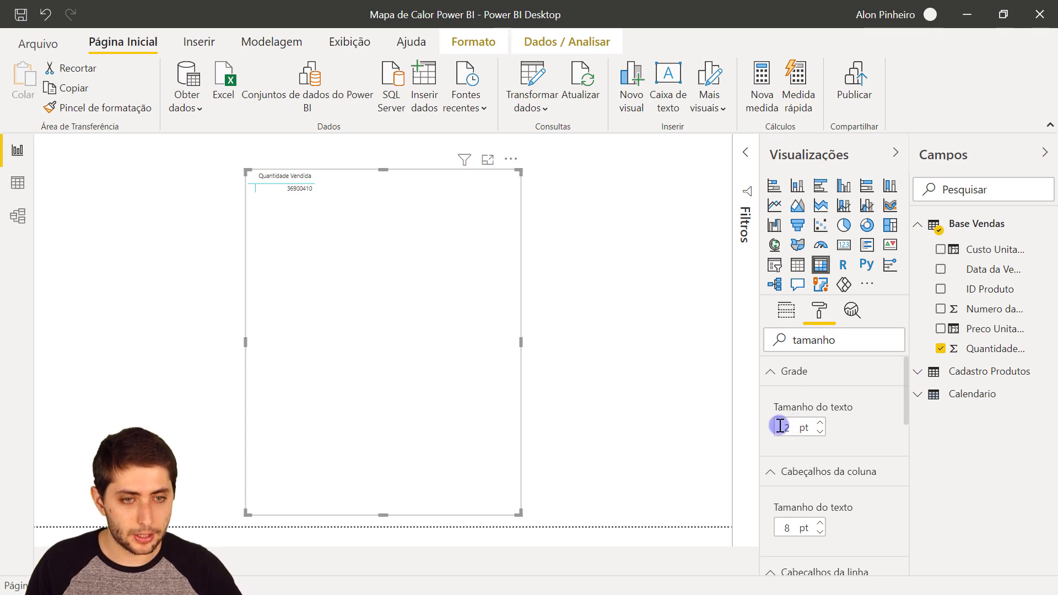
pyautogui.write('2')
pyautogui.moveTo(797, 425); pyautogui.dragTo(783, 426)
pyautogui.write('24')
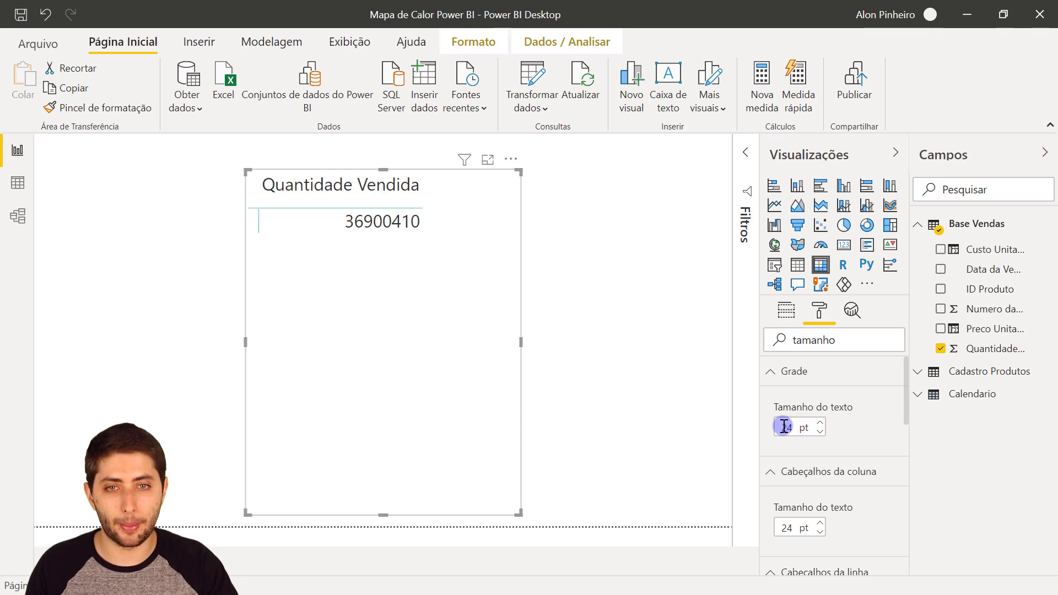
pyautogui.moveTo(516, 175); pyautogui.dragTo(562, 171)
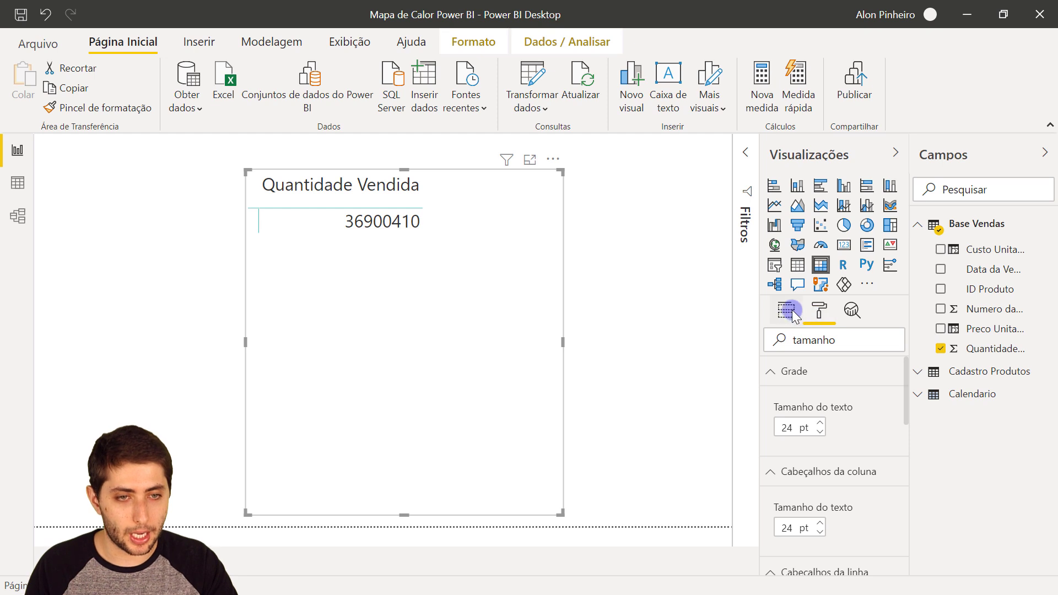
# Add Nome do Mes from the Calendario table as the matrix's rows
pyautogui.click(787, 311)
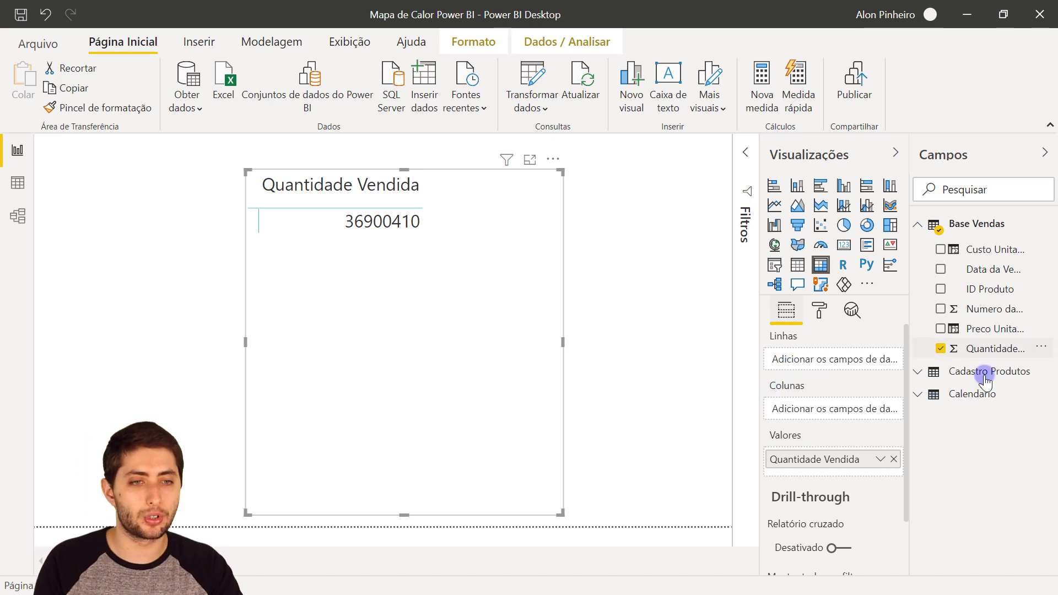
pyautogui.click(973, 395)
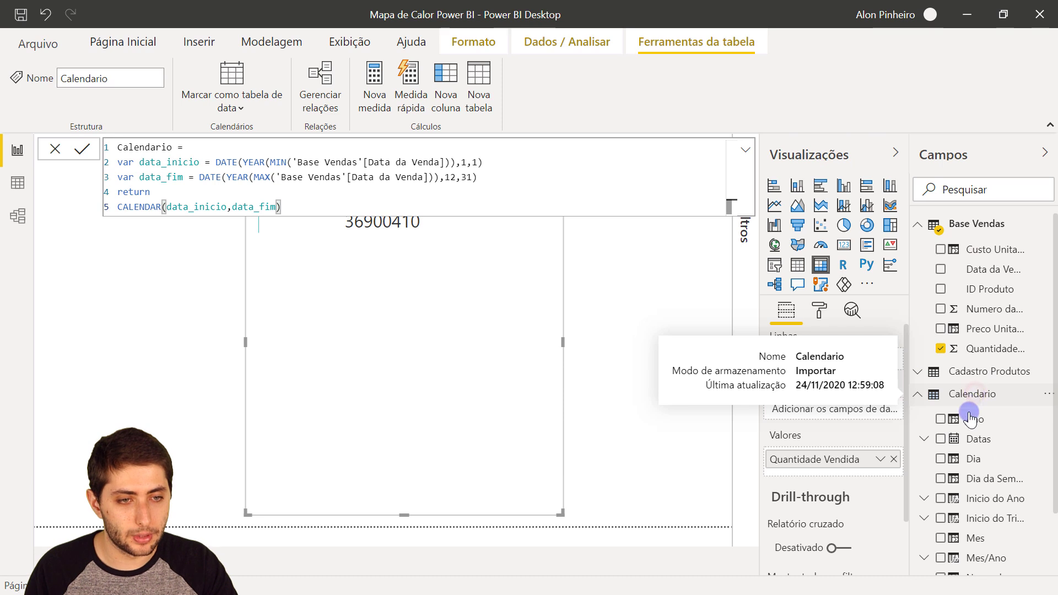
pyautogui.scroll(-1, 1012, 543)
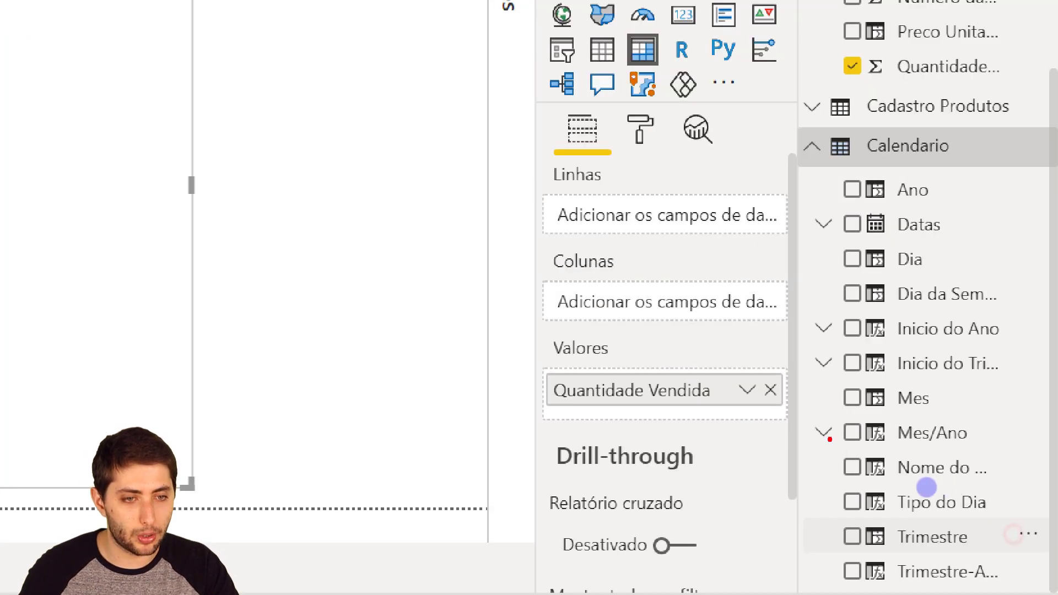
pyautogui.moveTo(816, 439); pyautogui.dragTo(1032, 495)
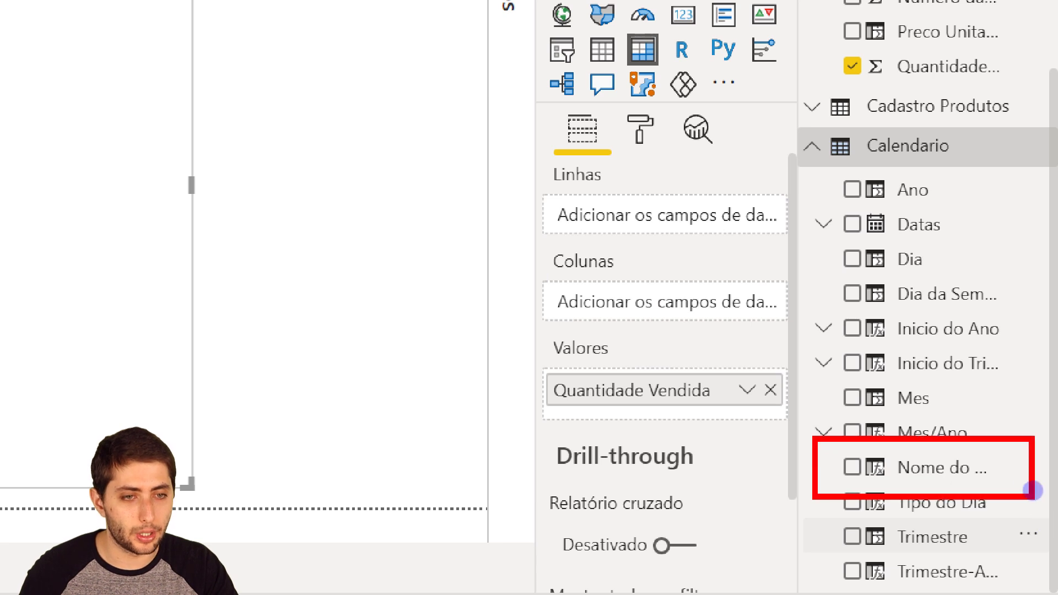
pyautogui.moveTo(809, 372)
pyautogui.mouseDown()
pyautogui.moveTo(947, 422)
pyautogui.moveTo(977, 416)
pyautogui.mouseUp()
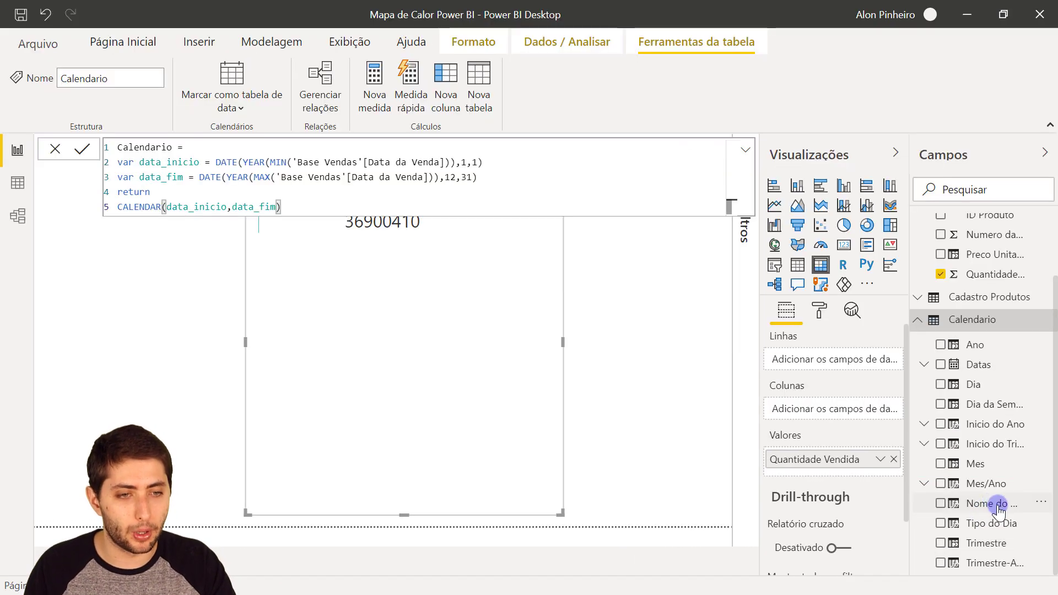
pyautogui.moveTo(999, 509); pyautogui.dragTo(841, 359)
# Enlarge the matrix outward from its upper-left corner so that all twelve months and the total fit
pyautogui.click(622, 400)
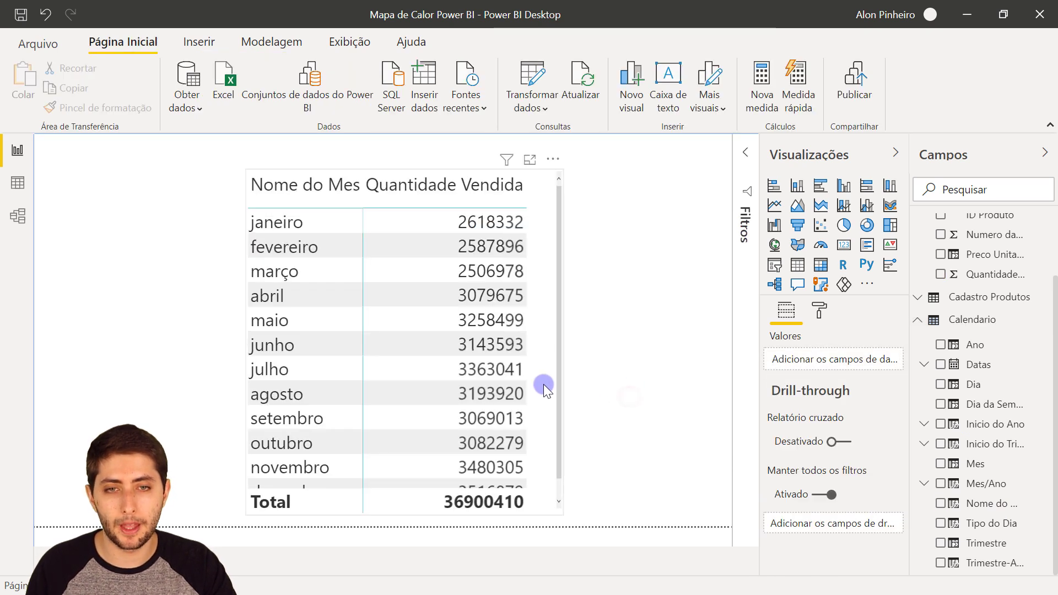
pyautogui.click(540, 363)
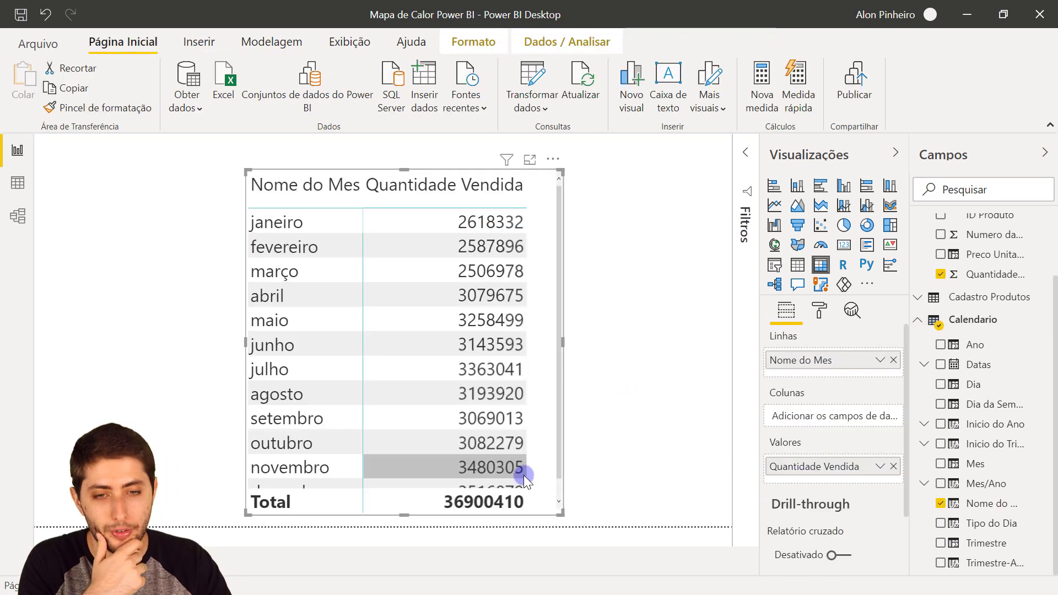
pyautogui.moveTo(248, 172); pyautogui.dragTo(199, 150)
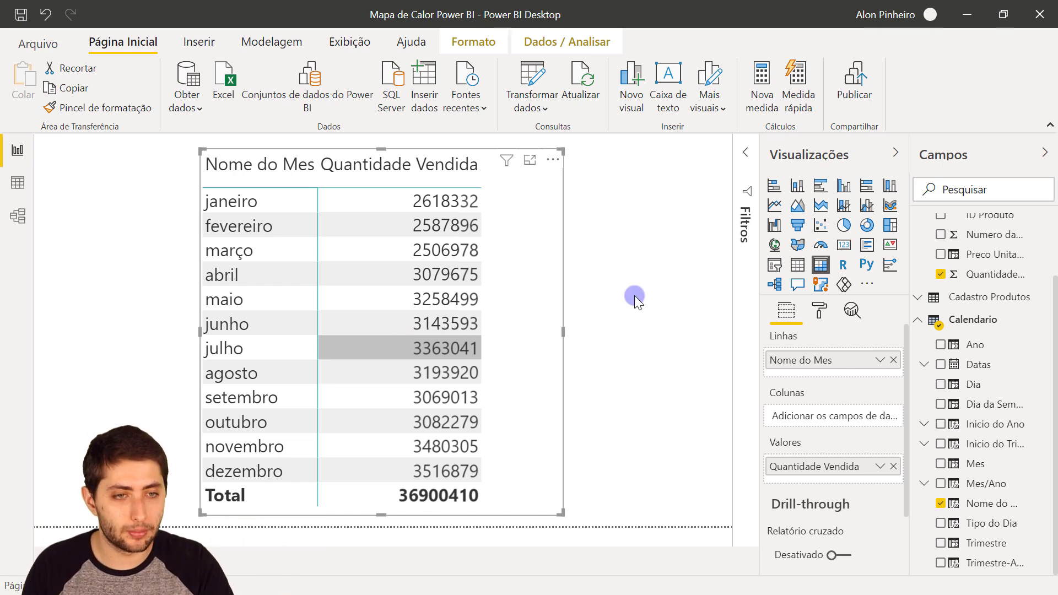
# Add Ano from the Calendario table as the matrix's columns
pyautogui.click(981, 346)
pyautogui.moveTo(945, 368); pyautogui.dragTo(840, 416)
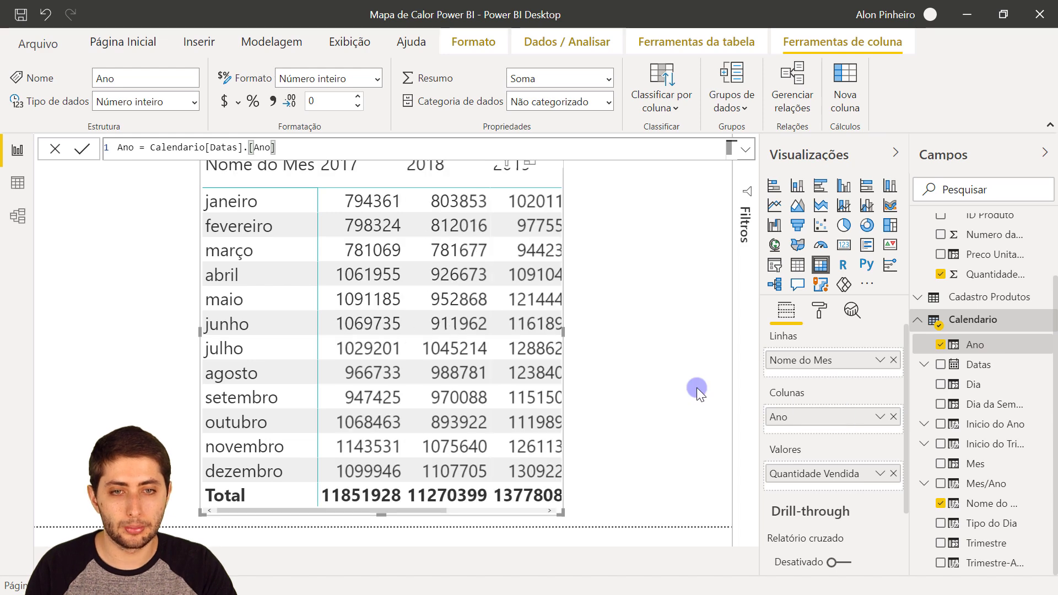
# Widen the matrix toward the right until the 2017, 2018, 2019 and Total columns fit in full
pyautogui.click(564, 333)
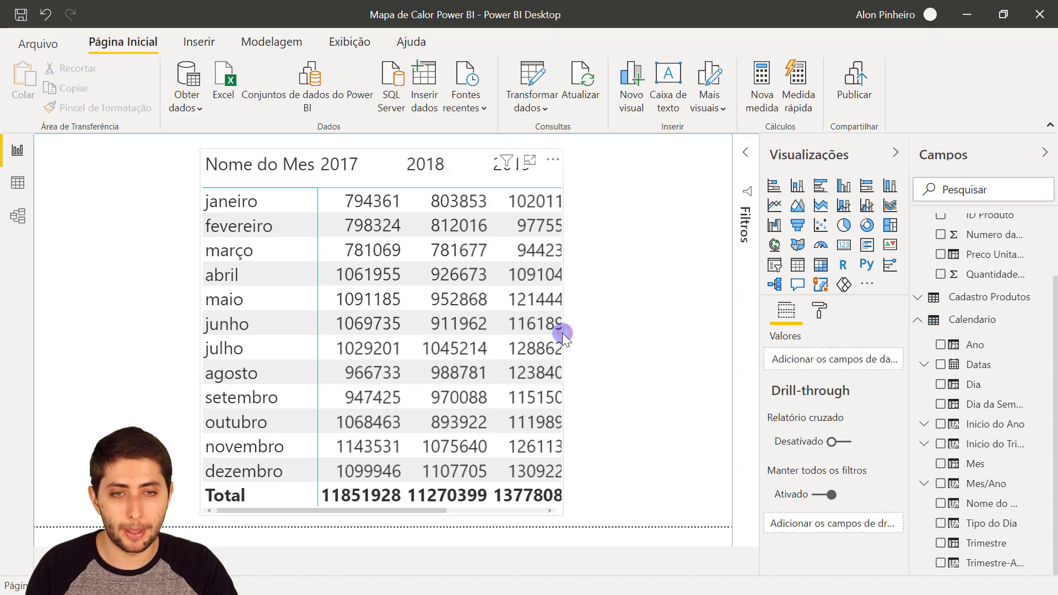
pyautogui.click(401, 149)
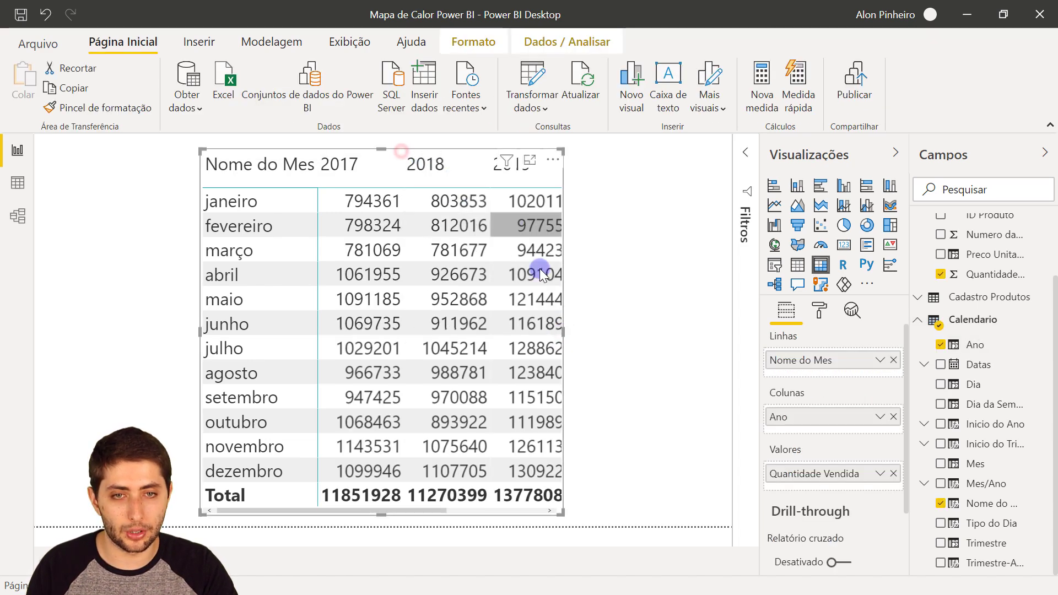
pyautogui.moveTo(562, 331); pyautogui.dragTo(699, 338)
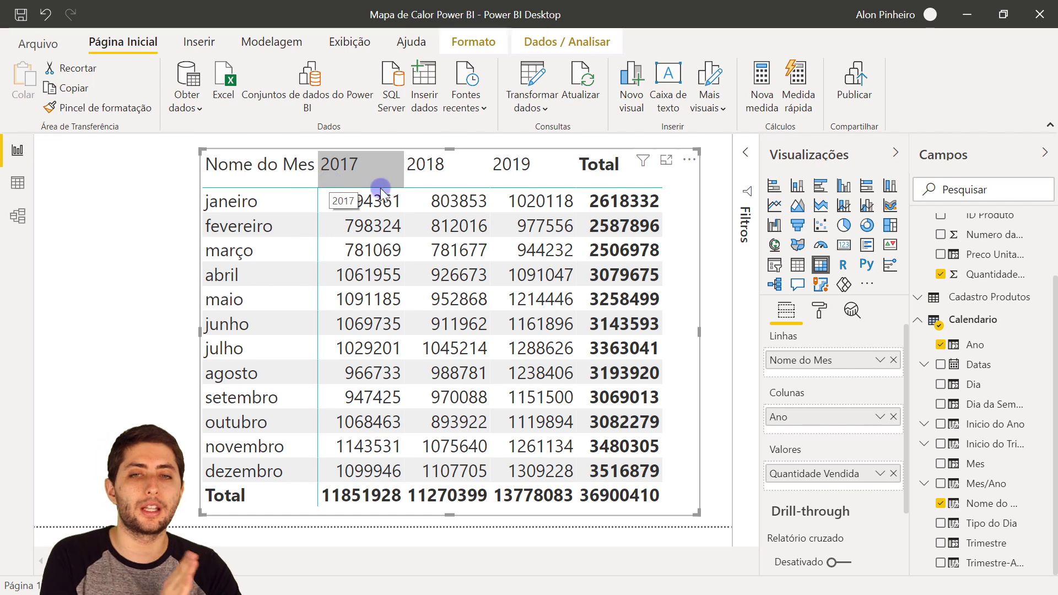
# Highlight the abril 2018 value and the julho 2019 value in the matrix, and clear the highlighting
pyautogui.click(463, 275)
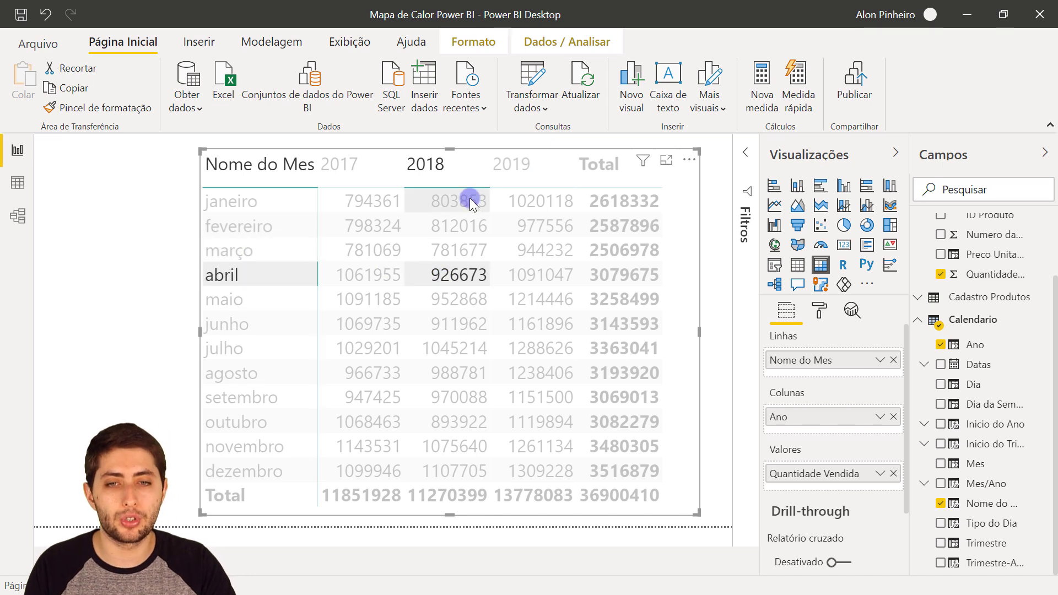
pyautogui.click(519, 353)
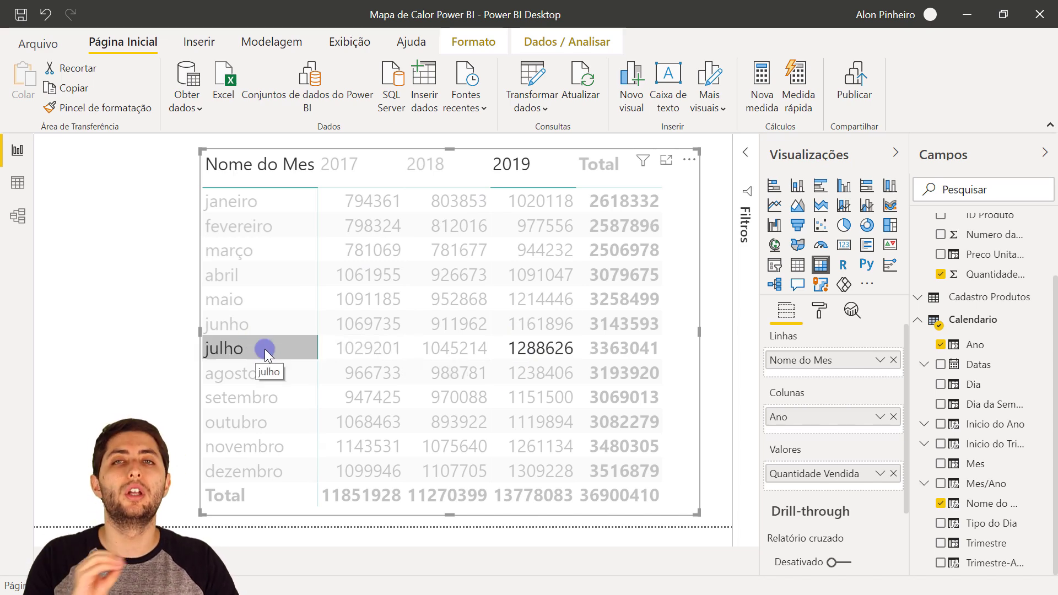
pyautogui.click(507, 348)
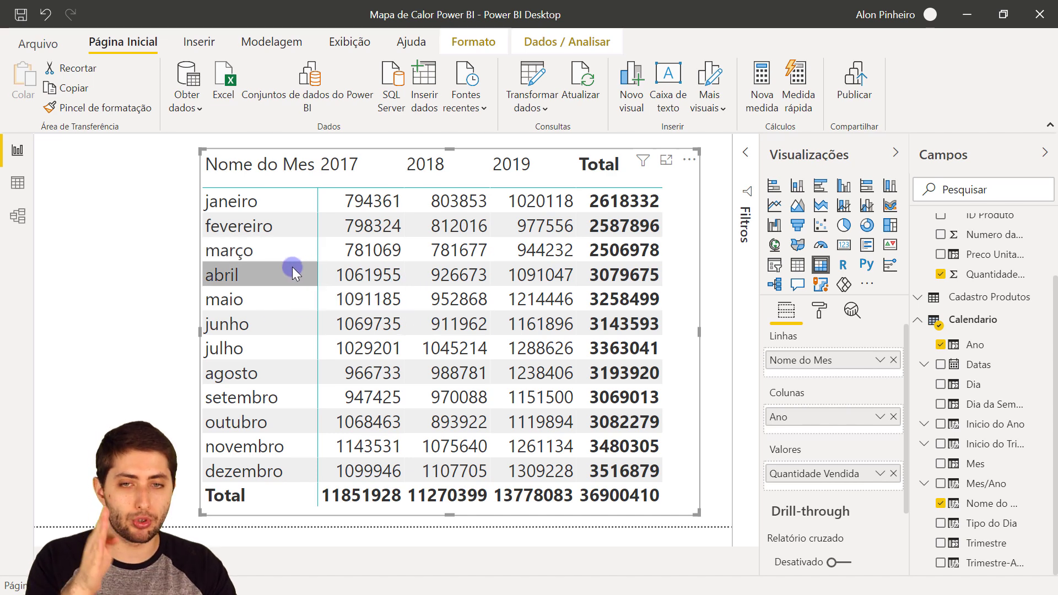
# Turn off the matrix's row and column subtotals and shrink the visual to fit the remaining columns
pyautogui.click(819, 314)
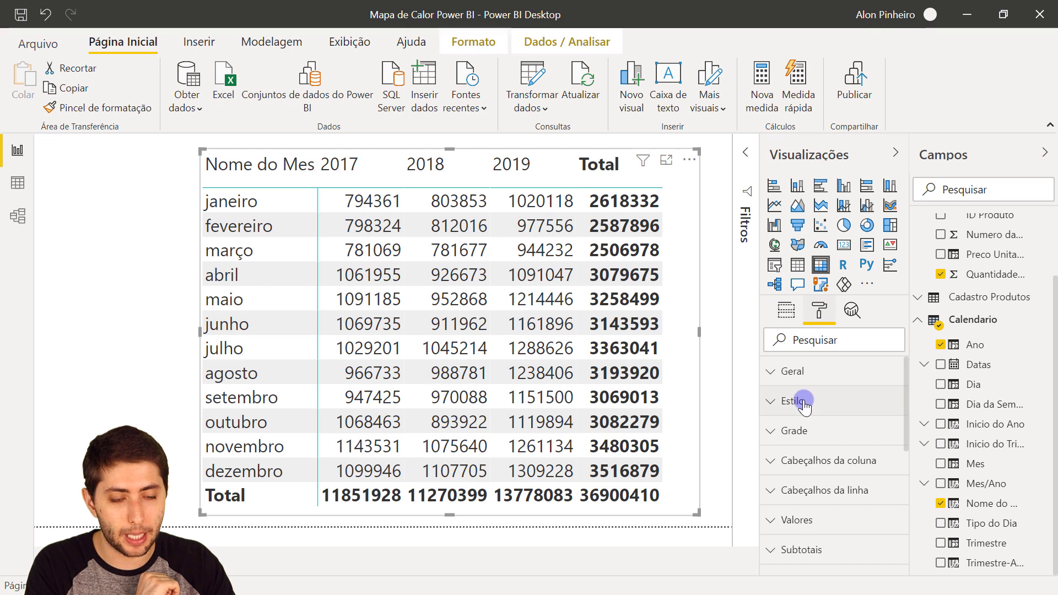
pyautogui.scroll(-3, 826, 408)
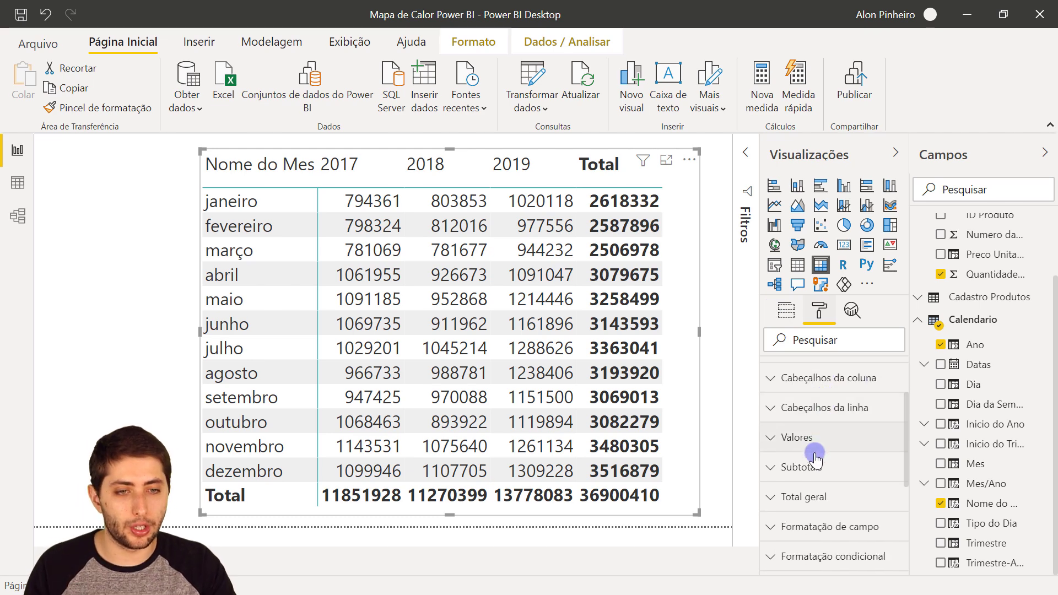
pyautogui.click(786, 470)
pyautogui.scroll(-3, 788, 476)
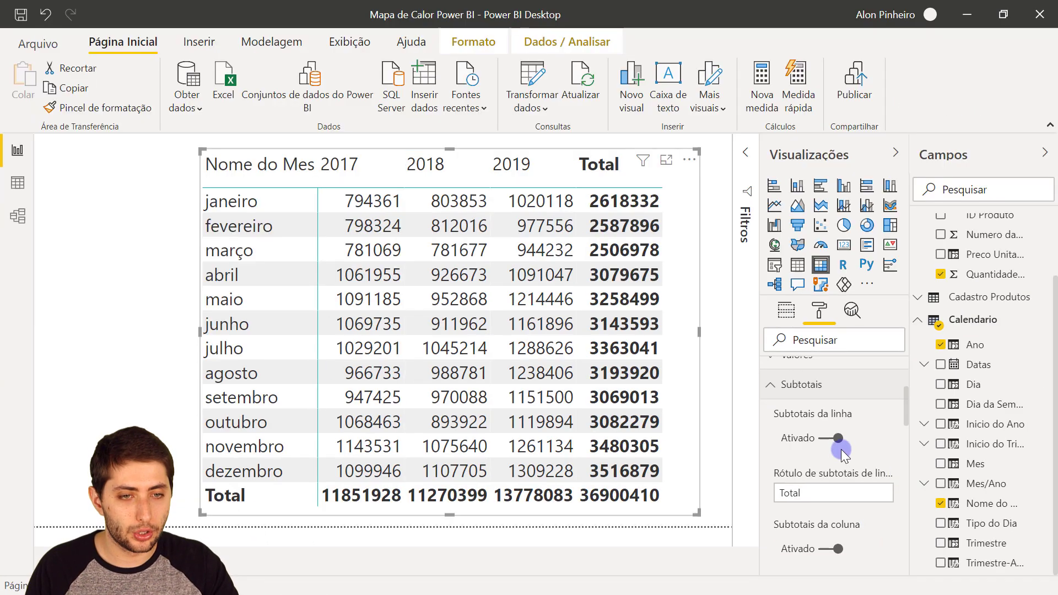
pyautogui.click(833, 374)
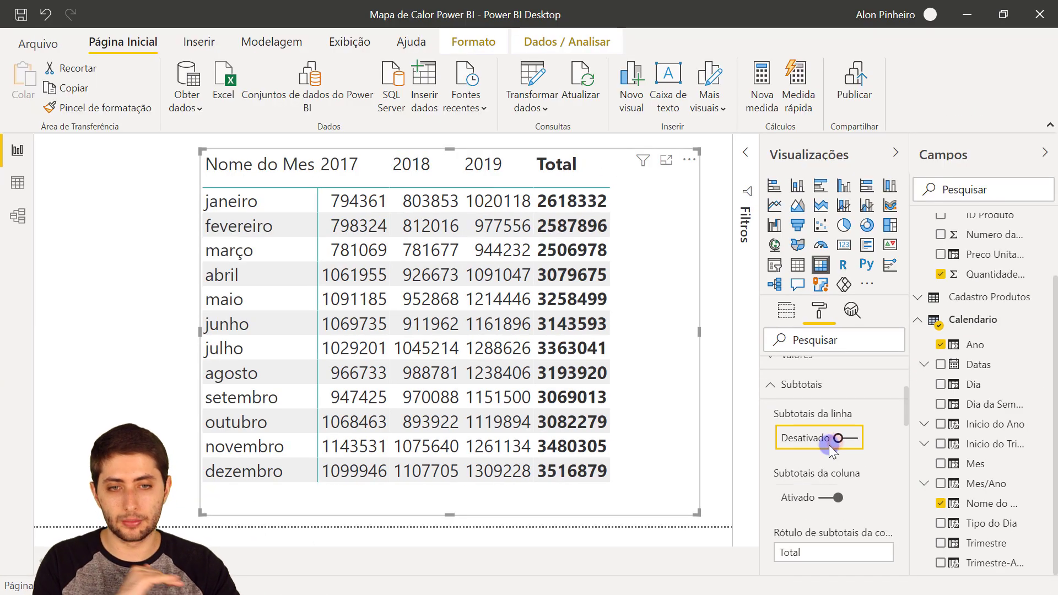
pyautogui.click(836, 497)
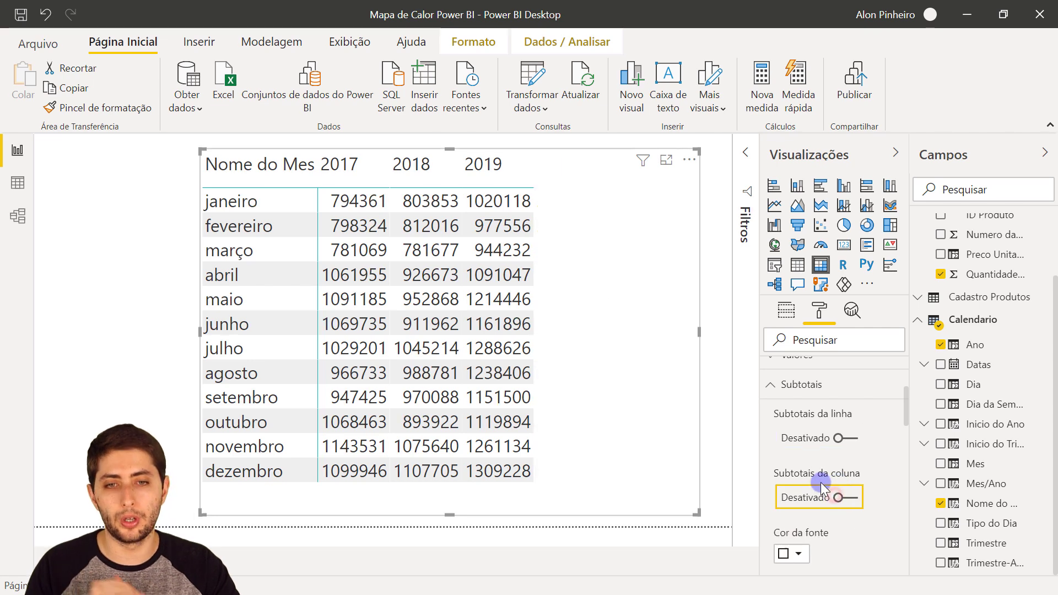
pyautogui.moveTo(695, 506); pyautogui.dragTo(578, 497)
# Enable conditional background colour (Cor da tela de fundo) for the matrix's Quantidade Vendida values
pyautogui.scroll(5, 830, 421)
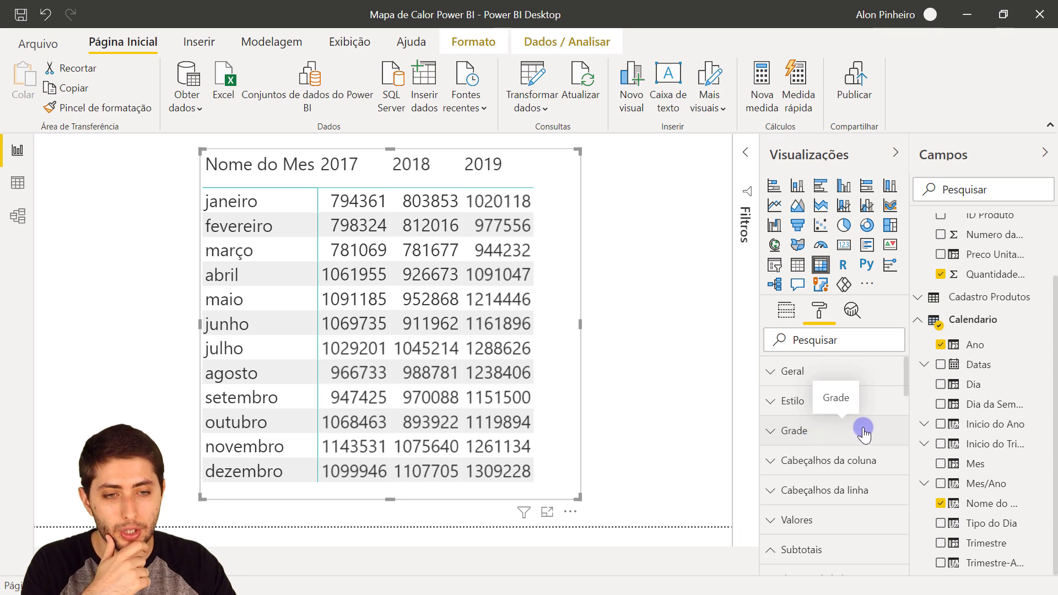
pyautogui.scroll(-2, 834, 484)
pyautogui.scroll(-1, 833, 485)
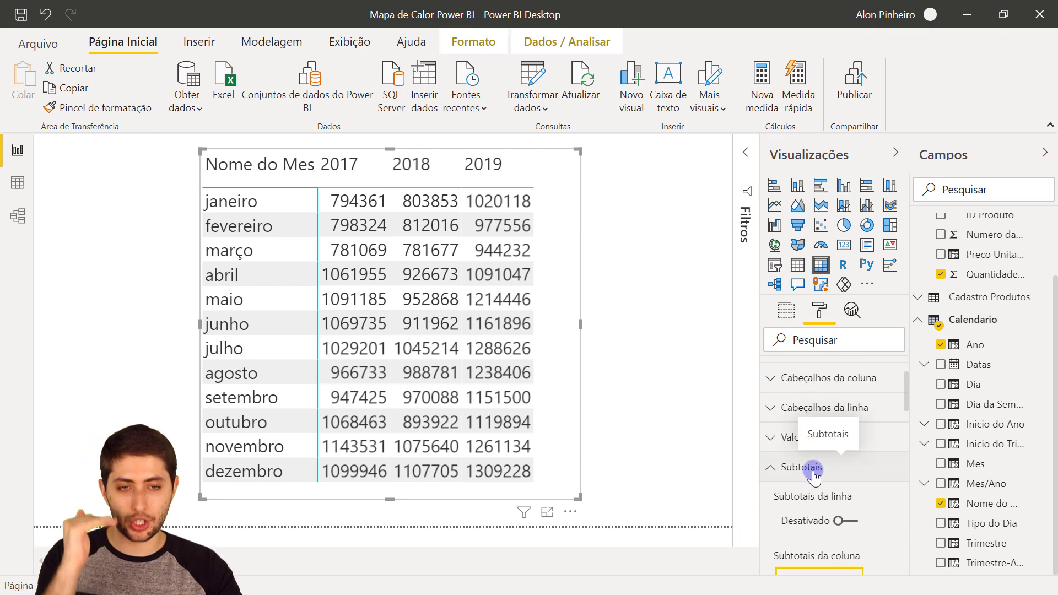
pyautogui.click(813, 474)
pyautogui.scroll(-3, 821, 457)
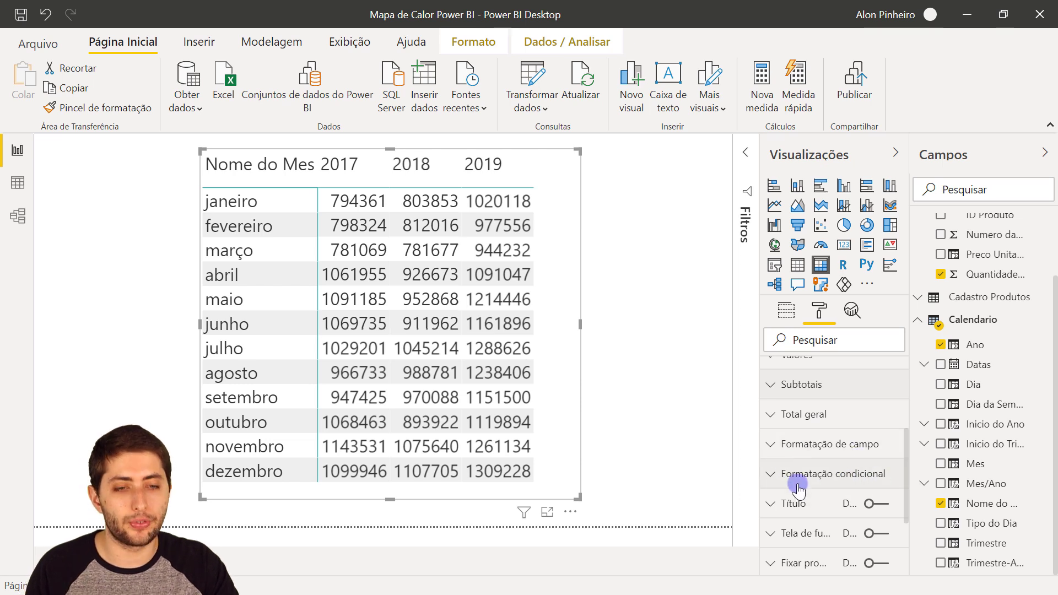
pyautogui.click(797, 485)
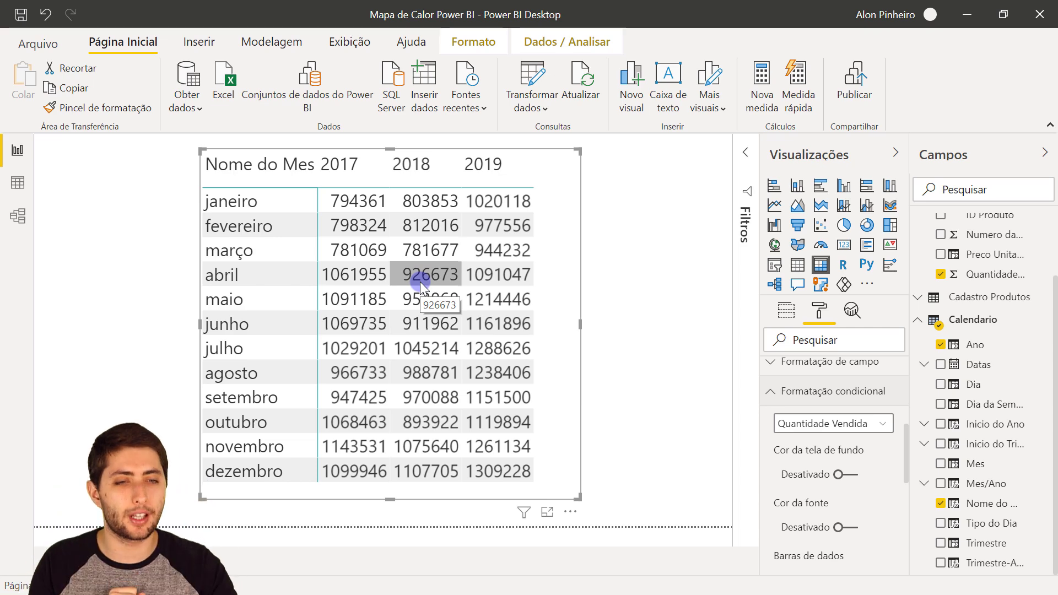
pyautogui.click(824, 475)
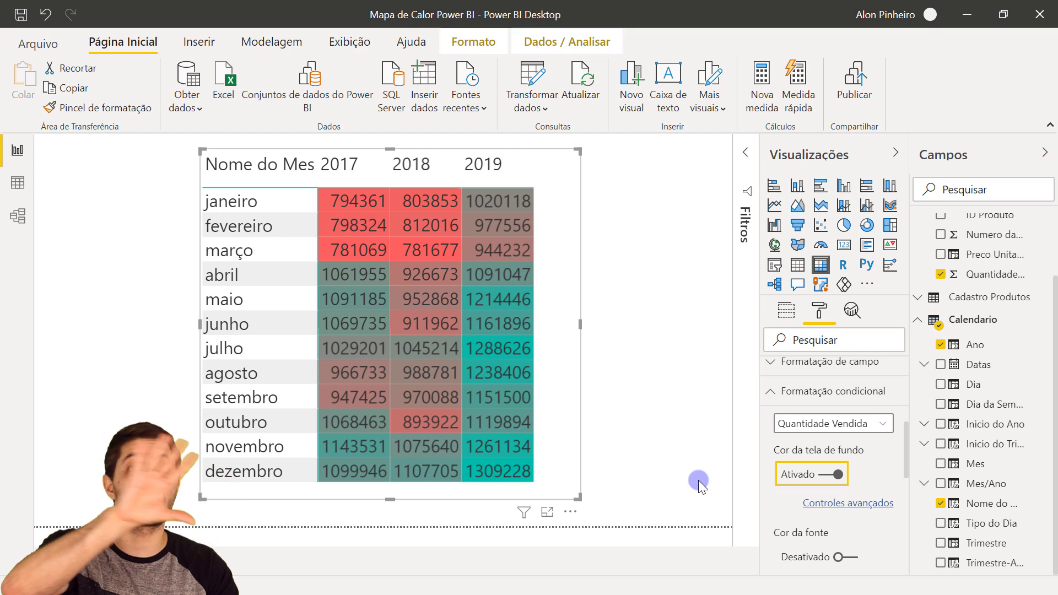
# Set the Quantidade Vendida background colour scale from light teal for the lowest value to dark teal for the highest
pyautogui.click(842, 504)
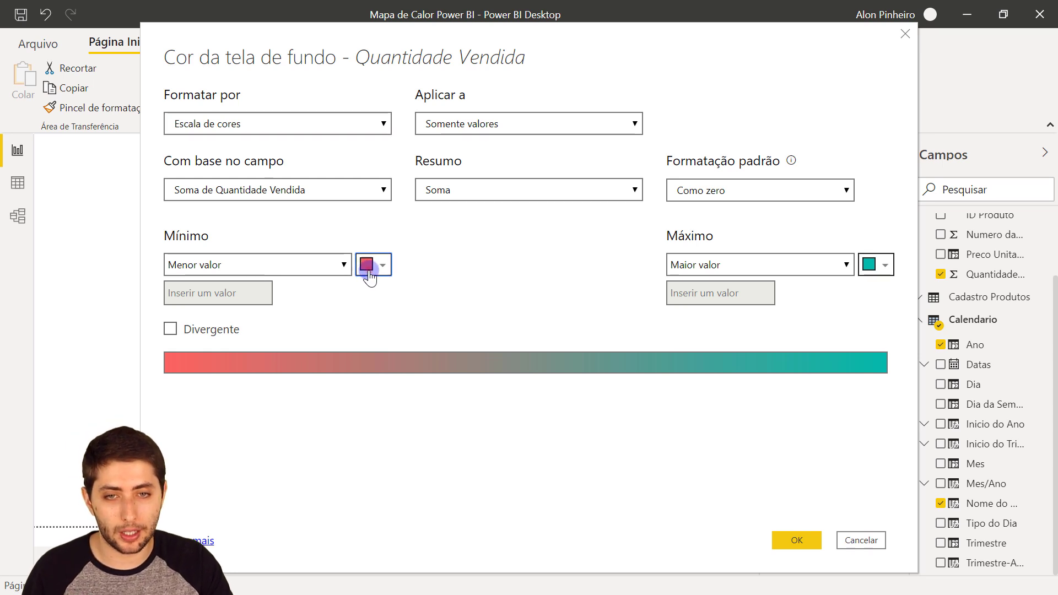
pyautogui.click(365, 268)
pyautogui.click(286, 323)
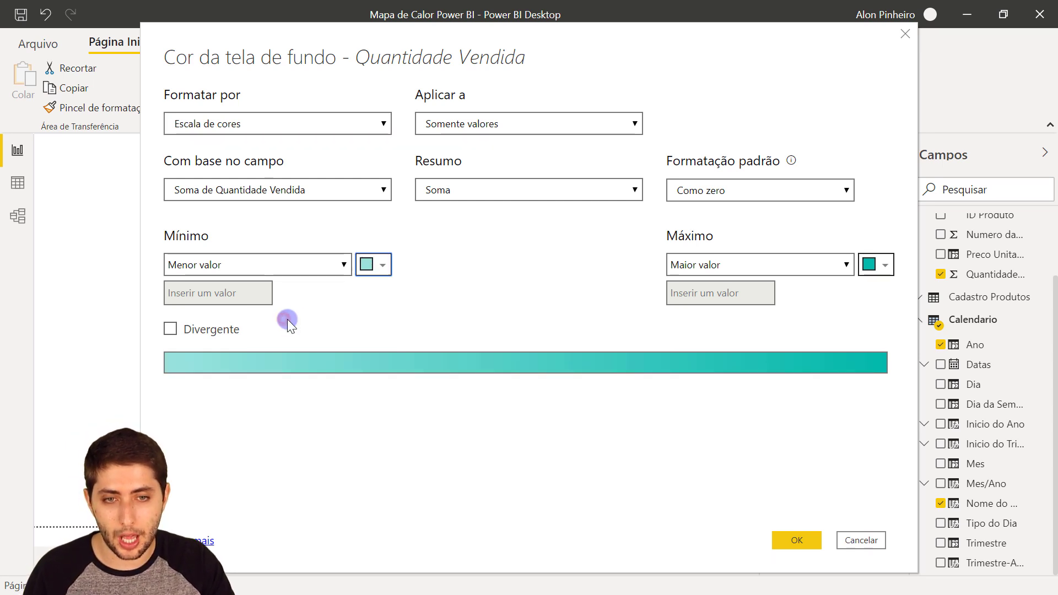
pyautogui.click(882, 278)
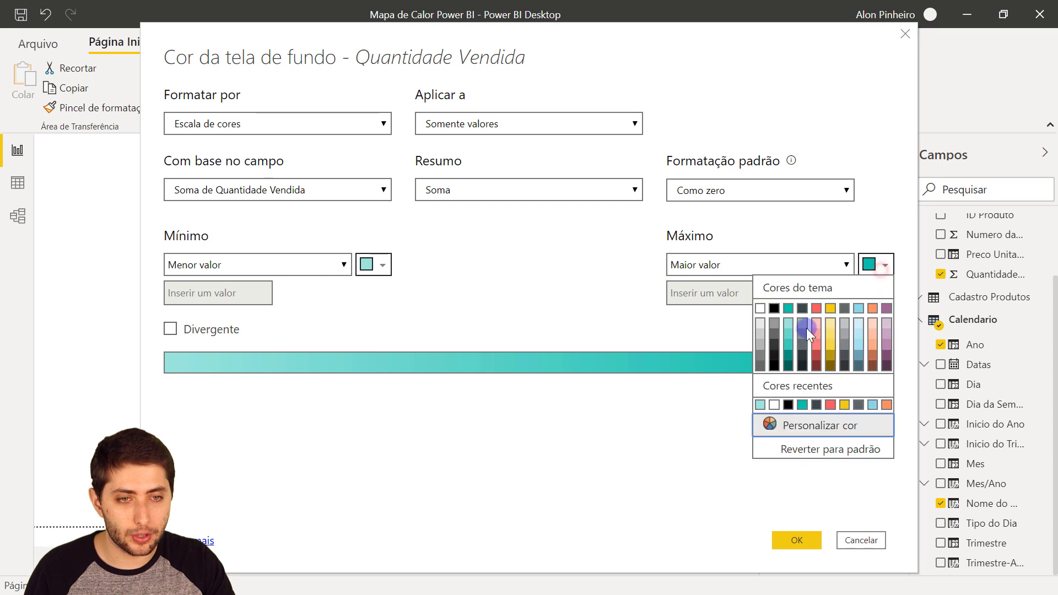
pyautogui.click(789, 360)
pyautogui.click(796, 540)
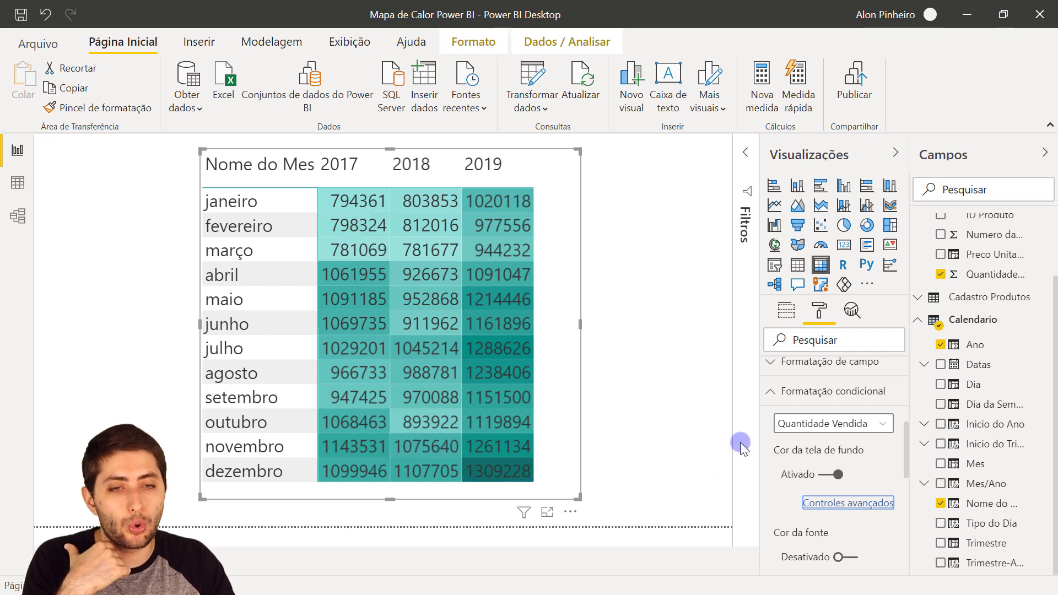
# Enable conditional font colour (Cor da fonte) for the matrix's Quantidade Vendida values
pyautogui.scroll(2, 834, 443)
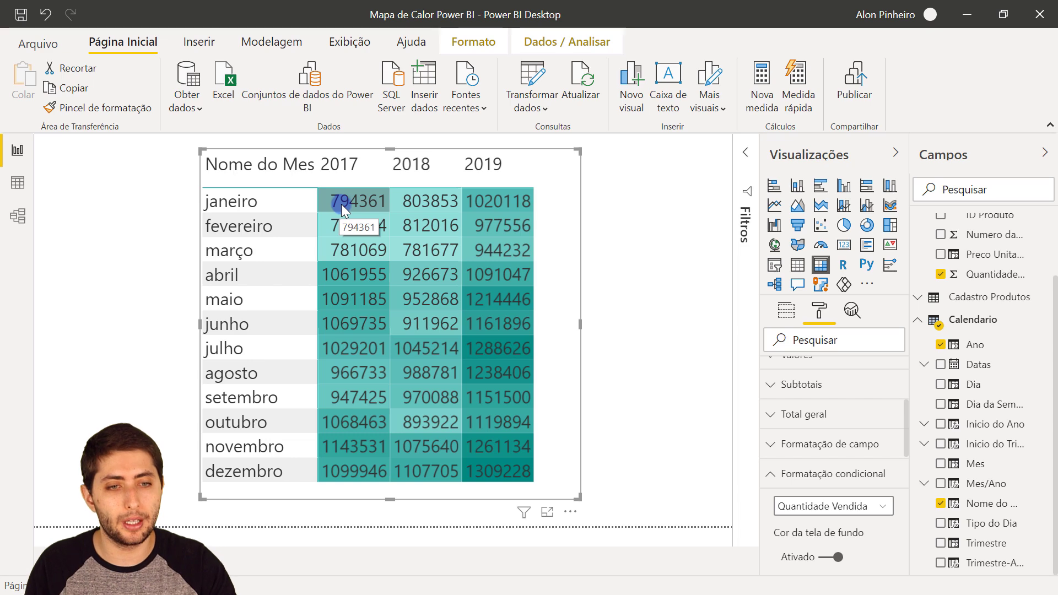
pyautogui.scroll(-3, 831, 462)
pyautogui.scroll(-3, 832, 462)
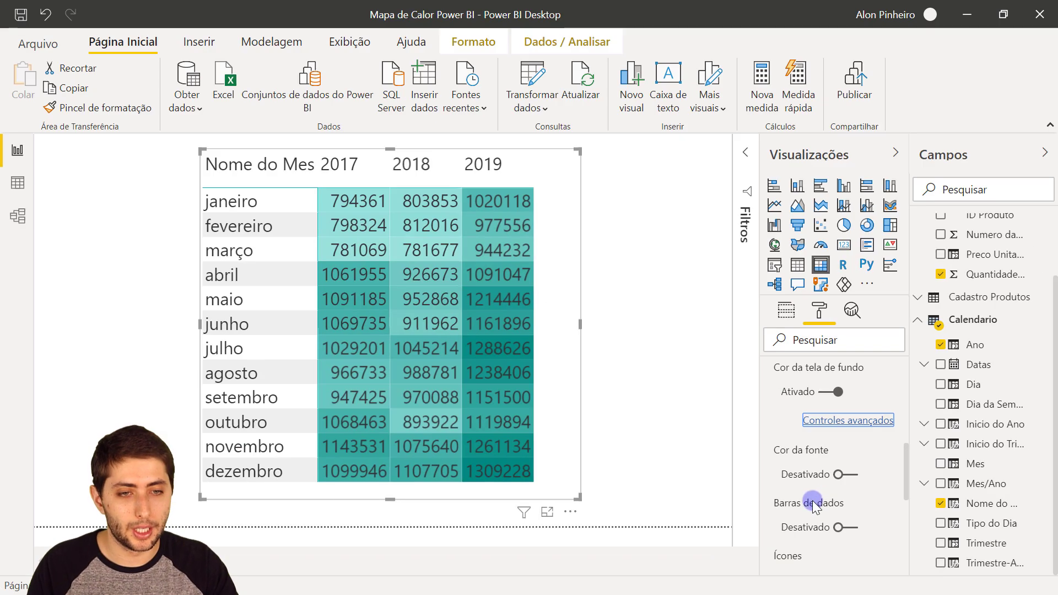
pyautogui.click(840, 474)
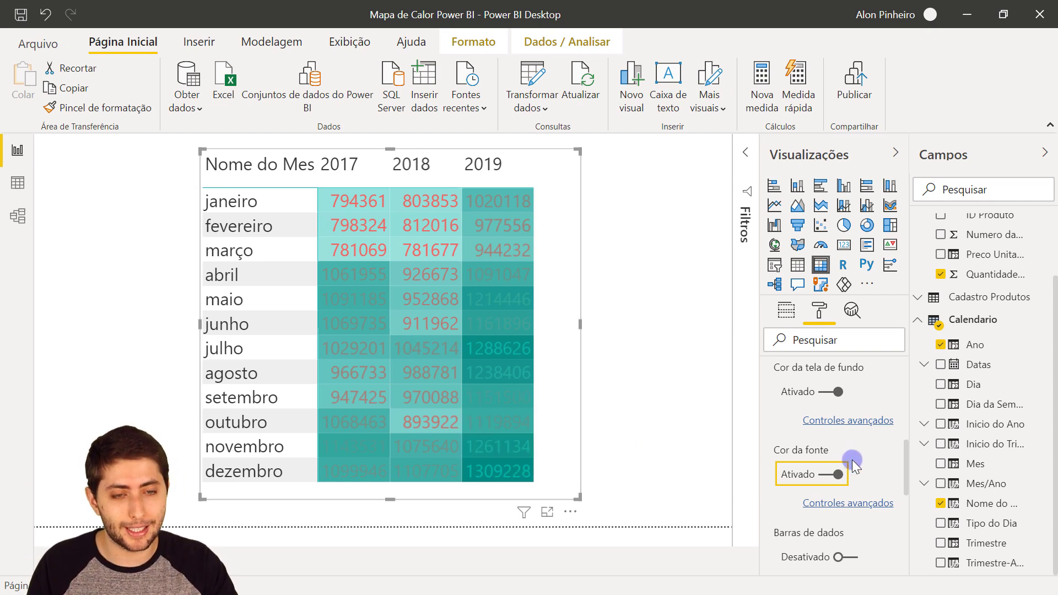
# Set the font colour scale from light teal (minimum) to dark teal (maximum), matching the background, and move the matrix toward the page's left edge
pyautogui.click(852, 503)
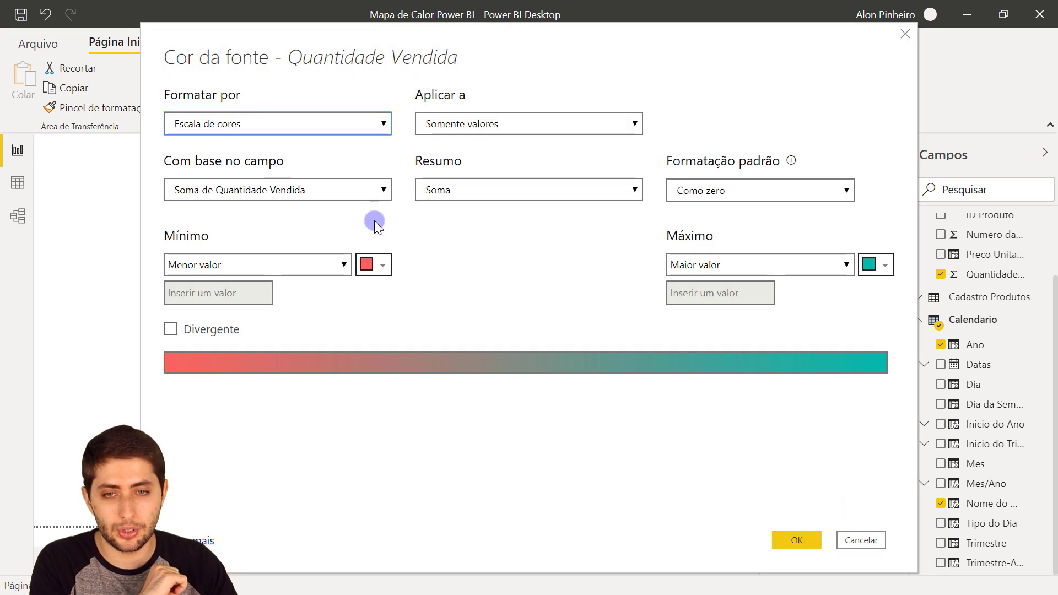
pyautogui.click(368, 266)
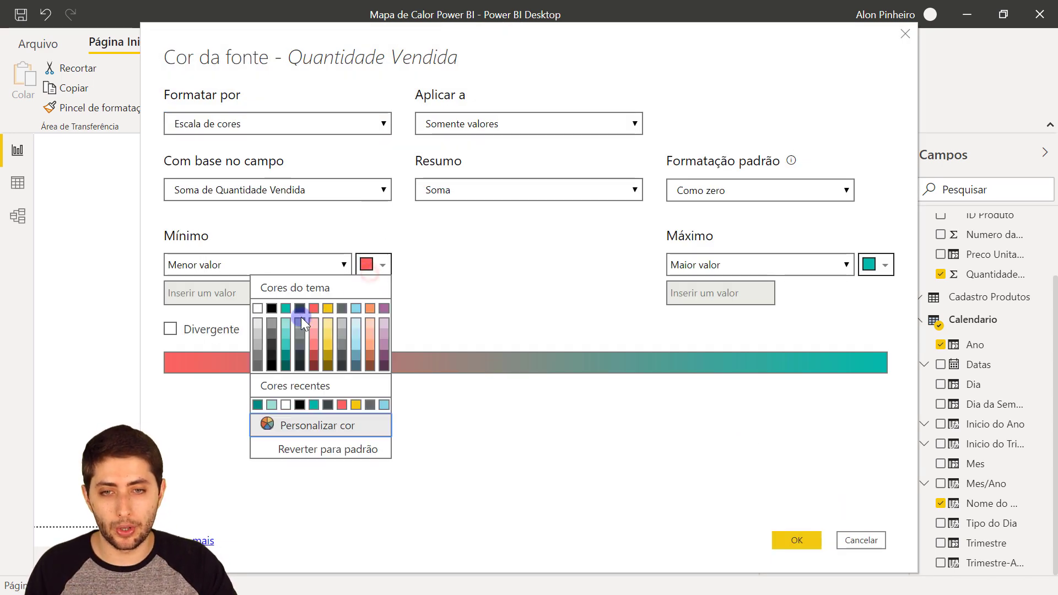
pyautogui.click(286, 322)
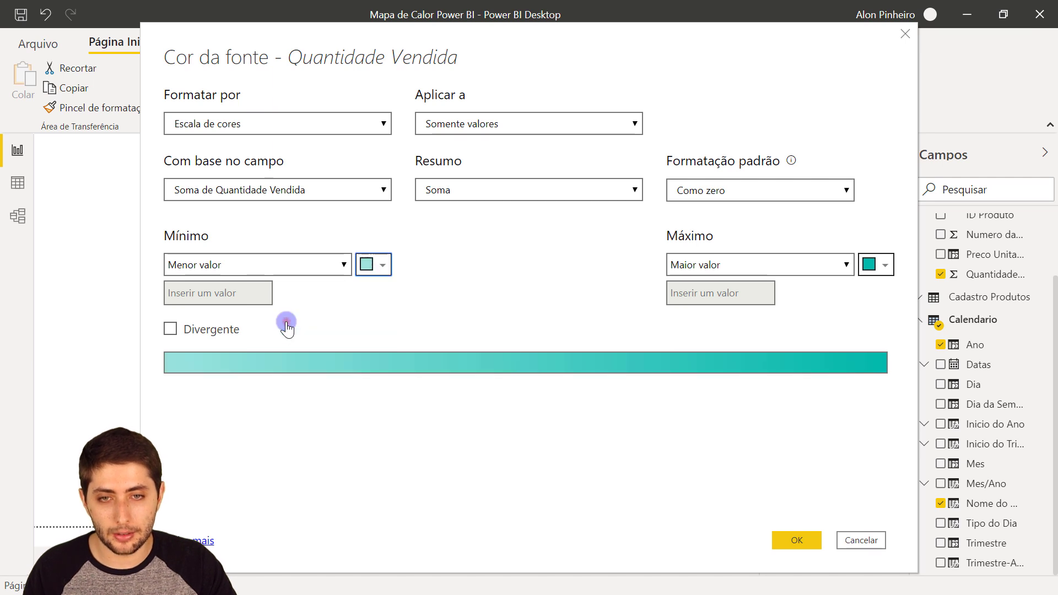
pyautogui.click(879, 266)
pyautogui.click(789, 352)
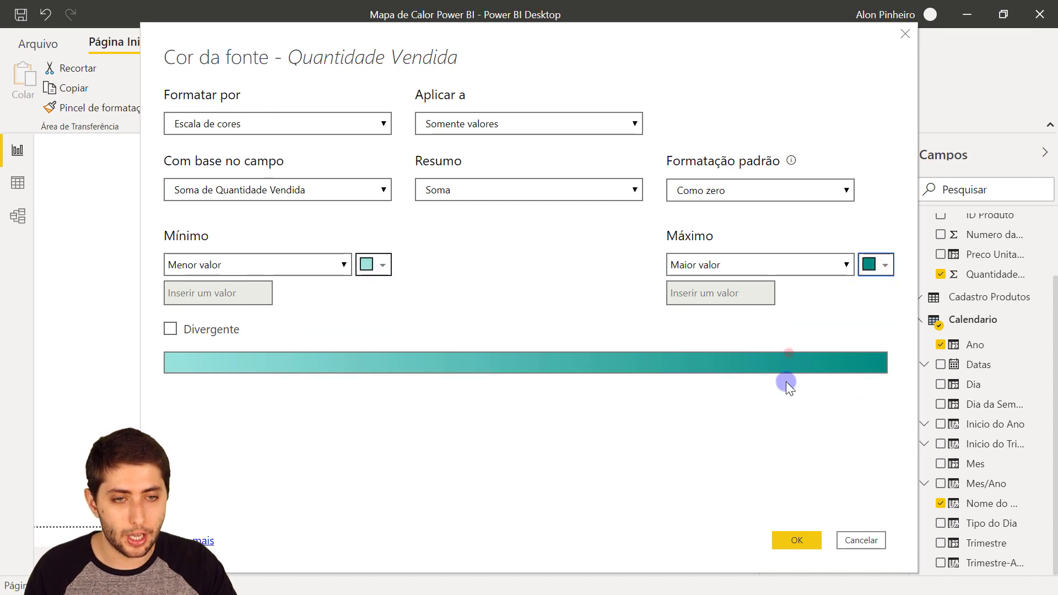
pyautogui.click(796, 539)
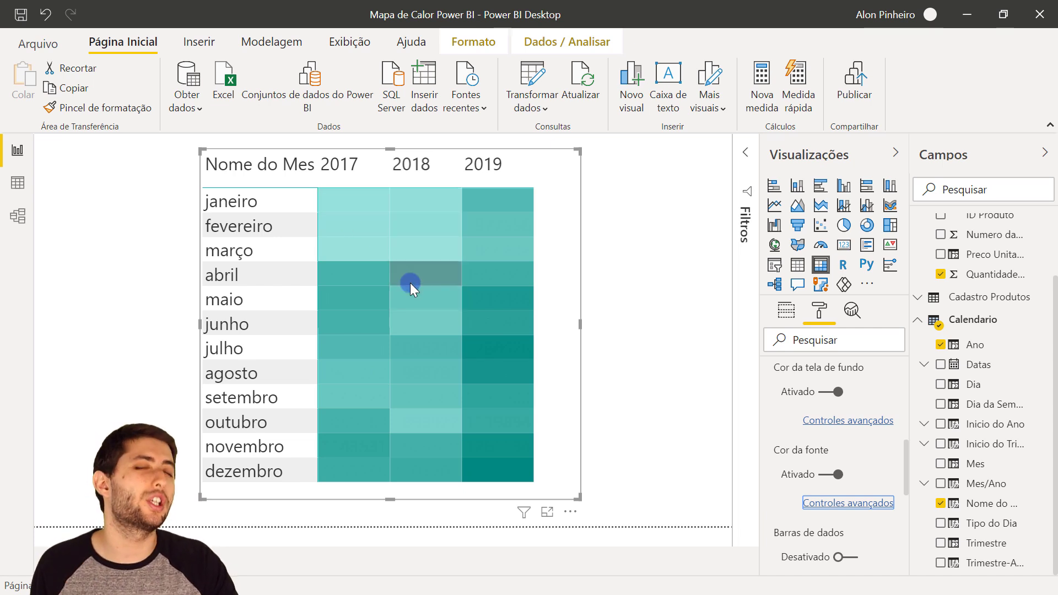
pyautogui.moveTo(547, 342); pyautogui.dragTo(451, 343)
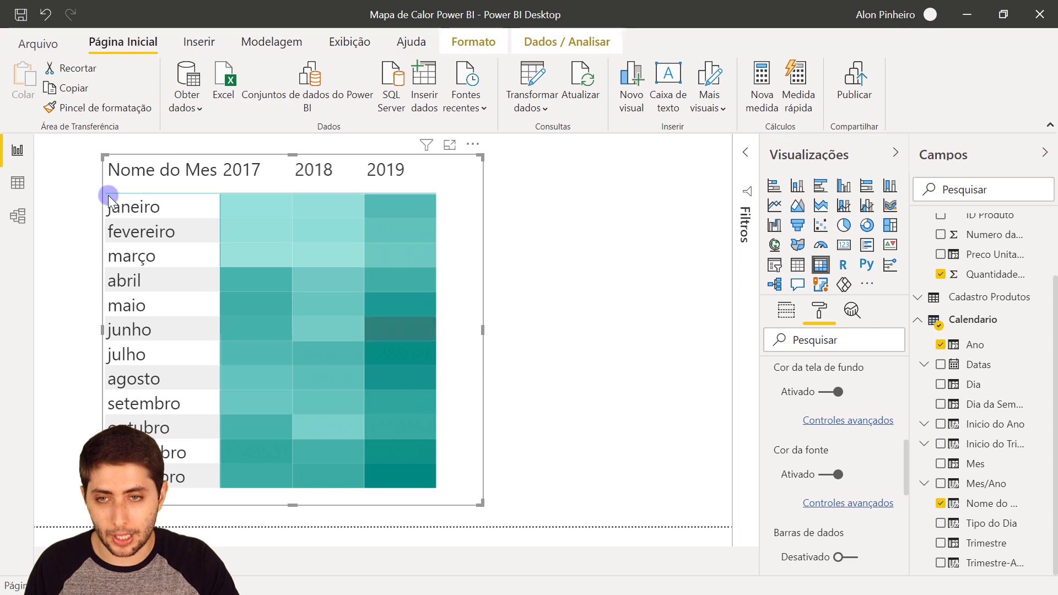
# Examine the product types in the Tipo column of the Cadastro Produtos table data, and return to the report page
pyautogui.click(18, 182)
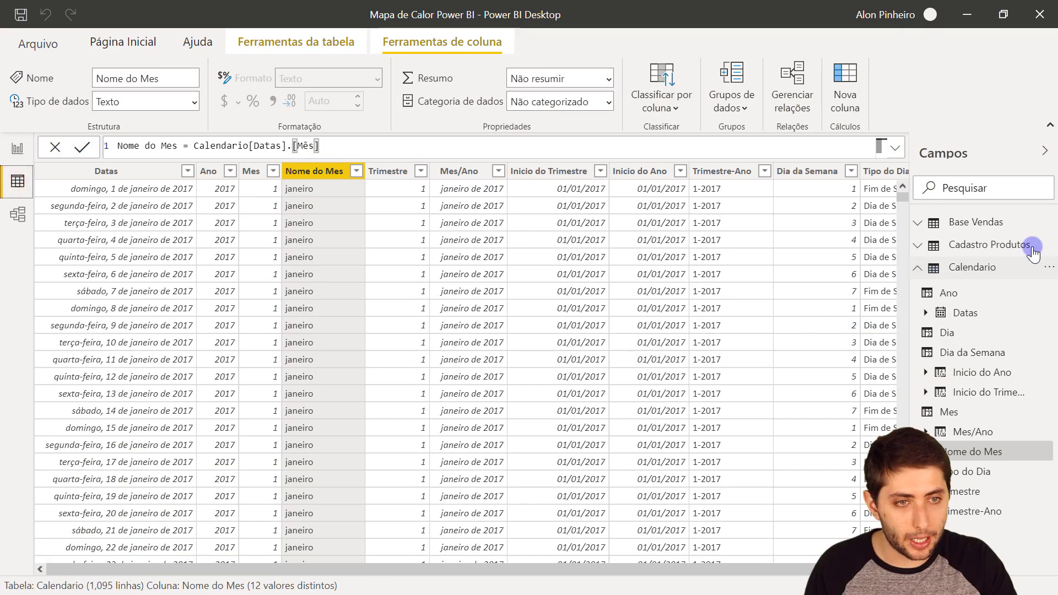
pyautogui.click(989, 245)
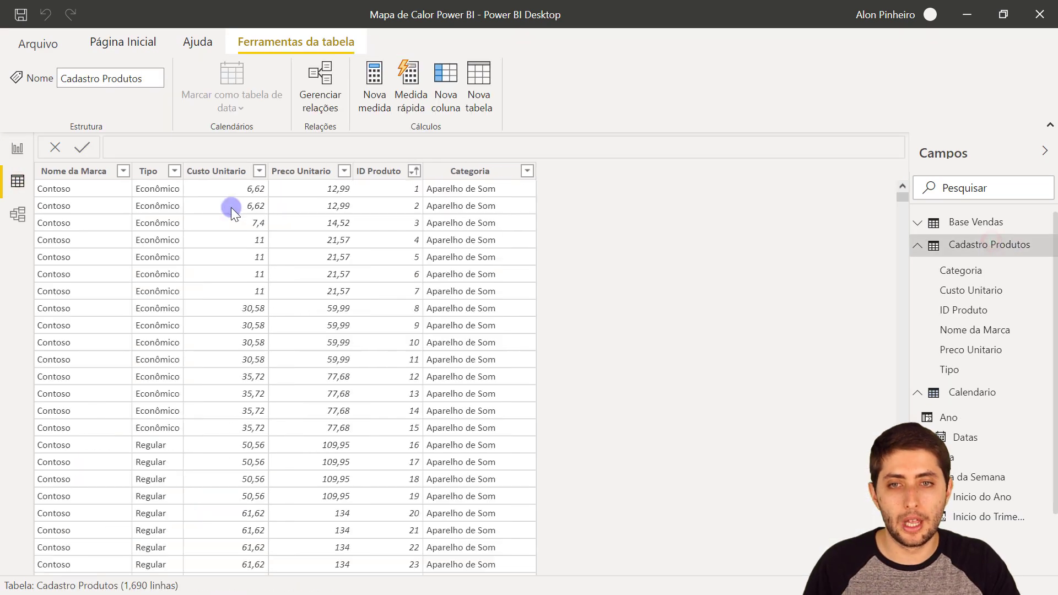
pyautogui.click(163, 207)
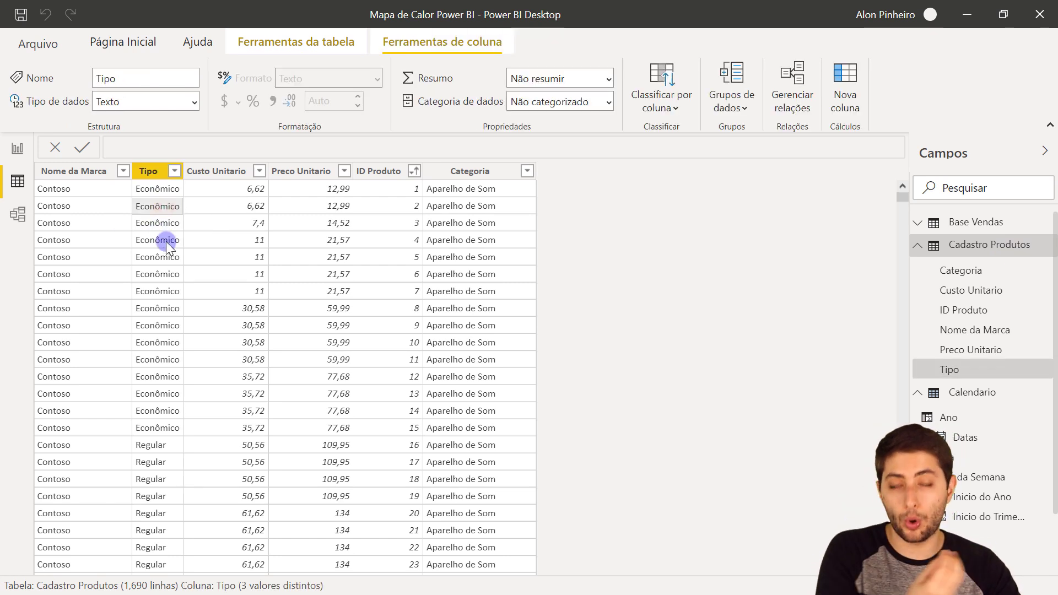
pyautogui.scroll(-3, 168, 248)
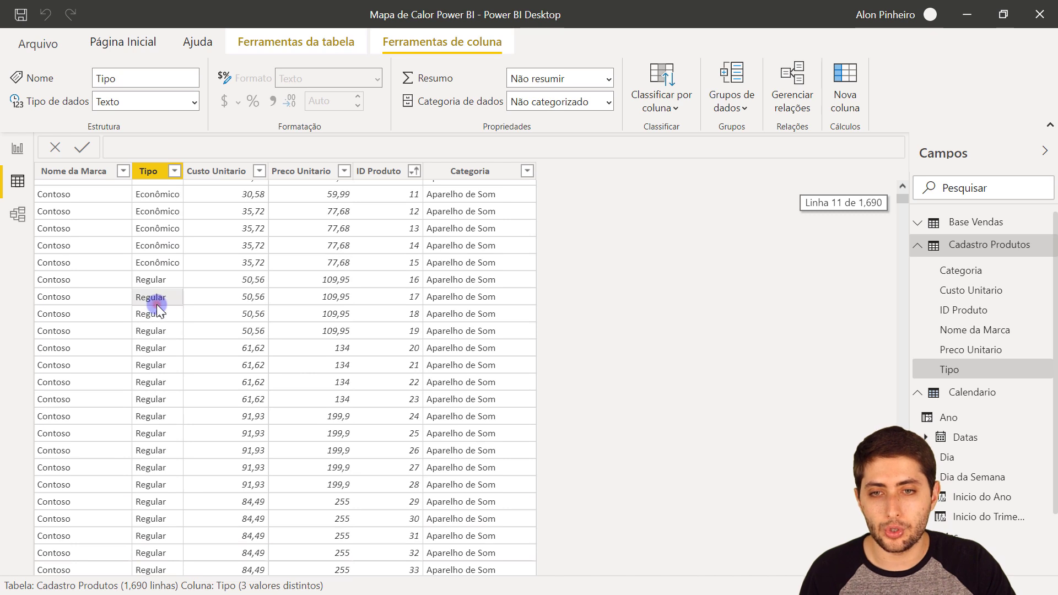
pyautogui.scroll(-6, 179, 295)
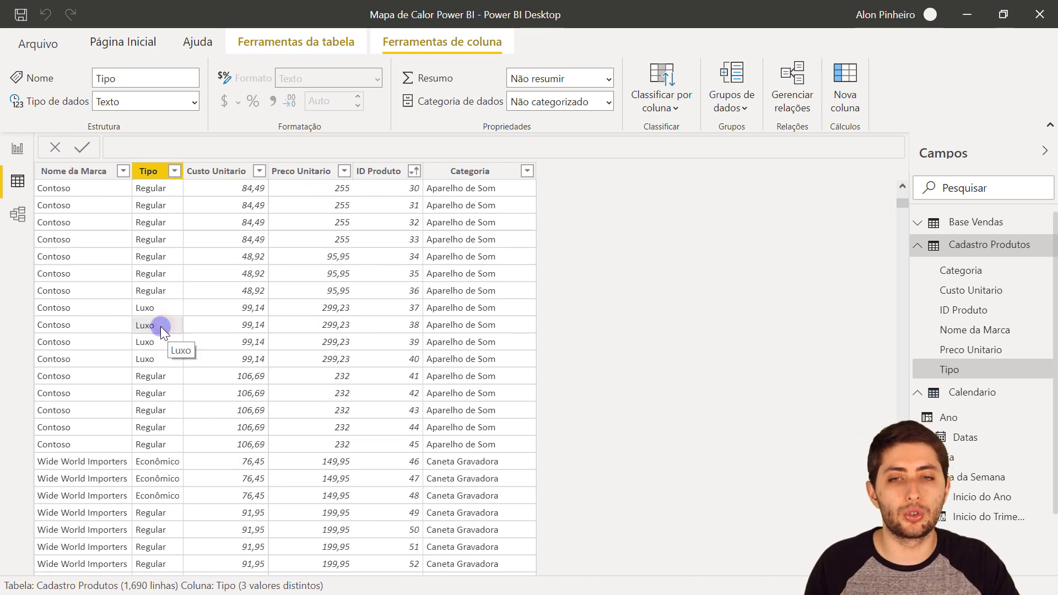
pyautogui.click(15, 150)
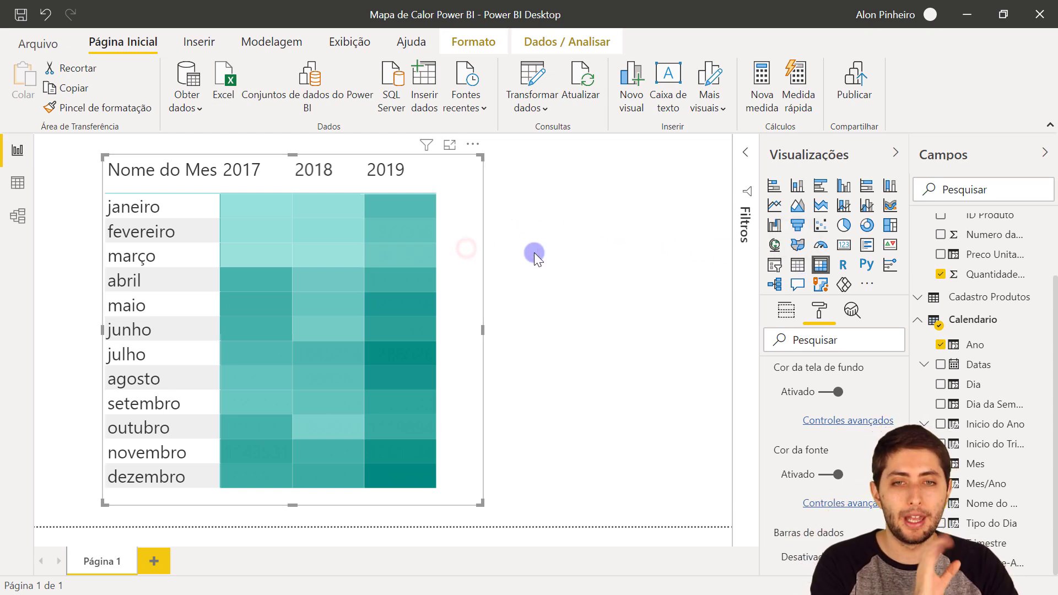
# Add a slicer beside the heat map matrix, using the Tipo field from the Cadastro Produtos table
pyautogui.click(488, 273)
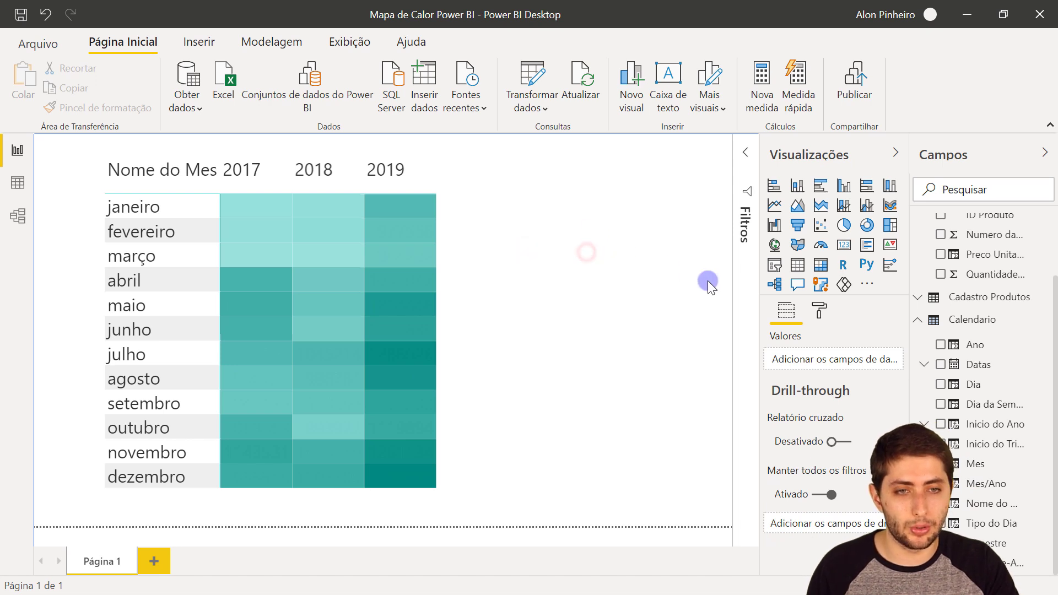
pyautogui.click(773, 267)
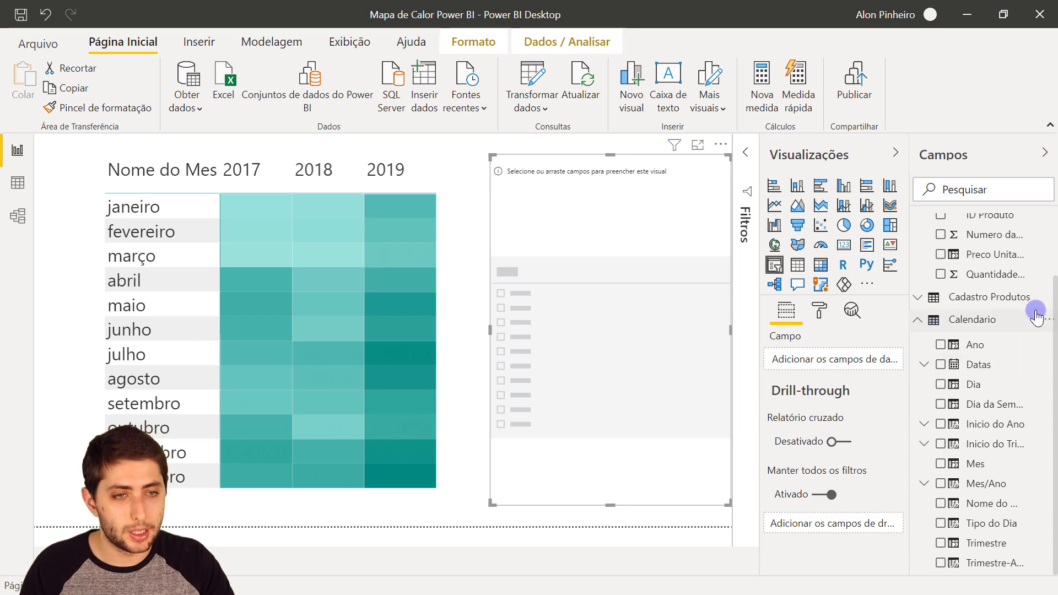
pyautogui.click(993, 297)
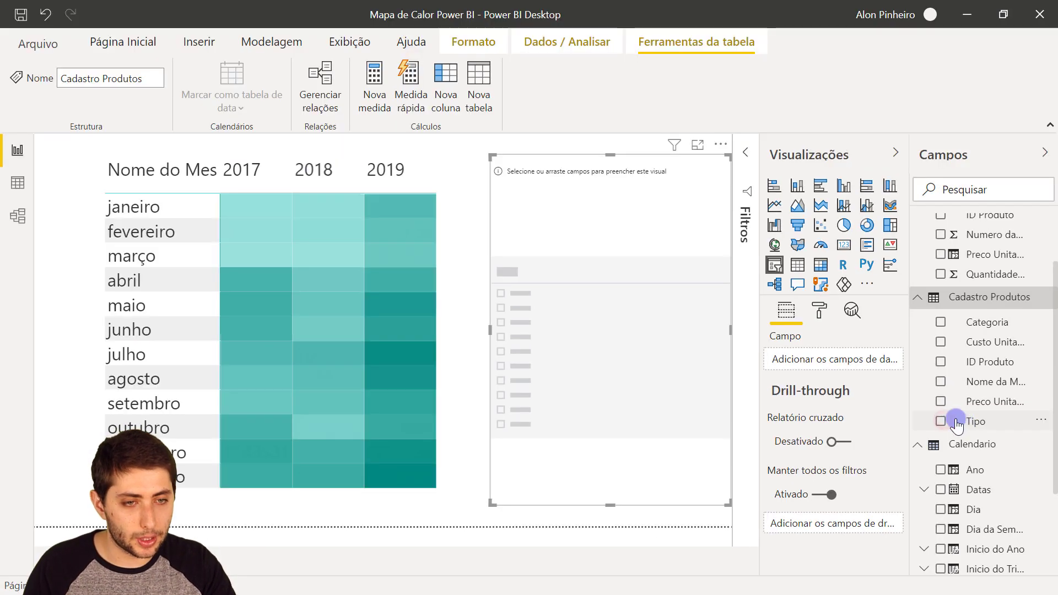
pyautogui.click(956, 424)
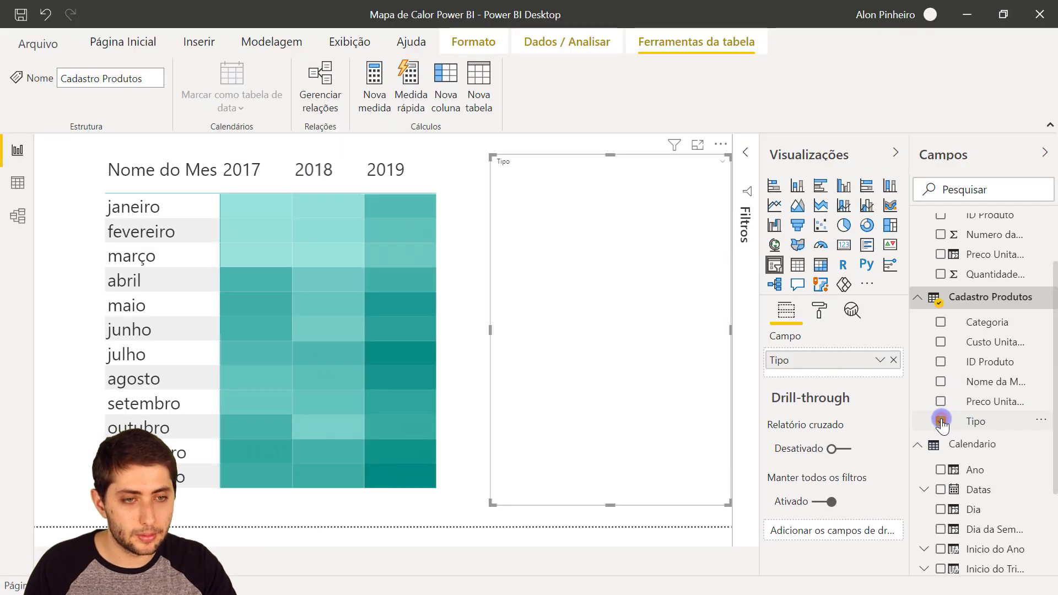
pyautogui.click(603, 190)
pyautogui.hotkey('ctrl', '1')
pyautogui.click(573, 189)
pyautogui.moveTo(427, 127); pyautogui.dragTo(550, 201)
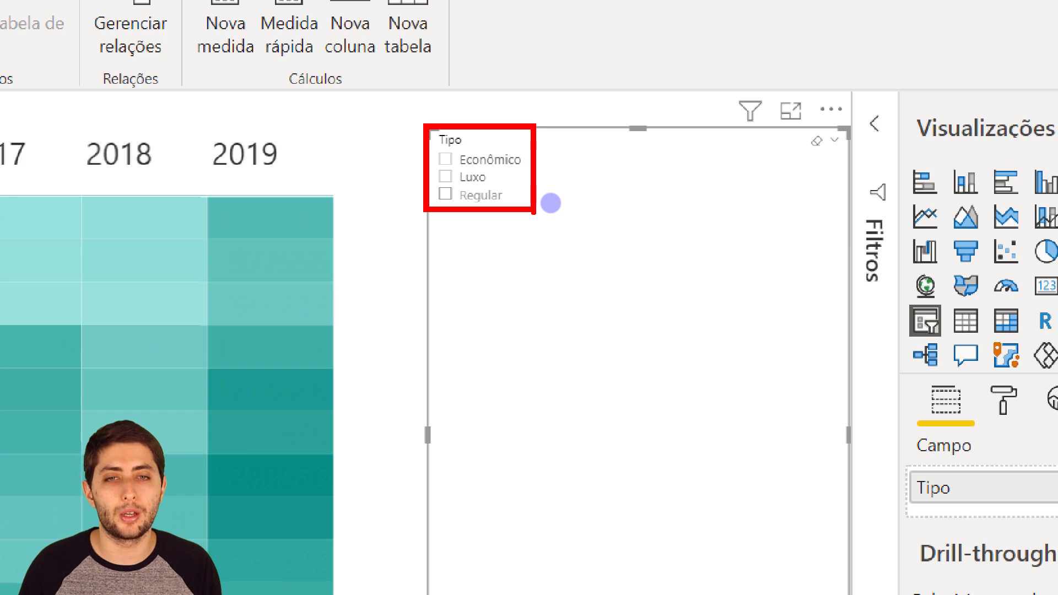
pyautogui.press('Escape')
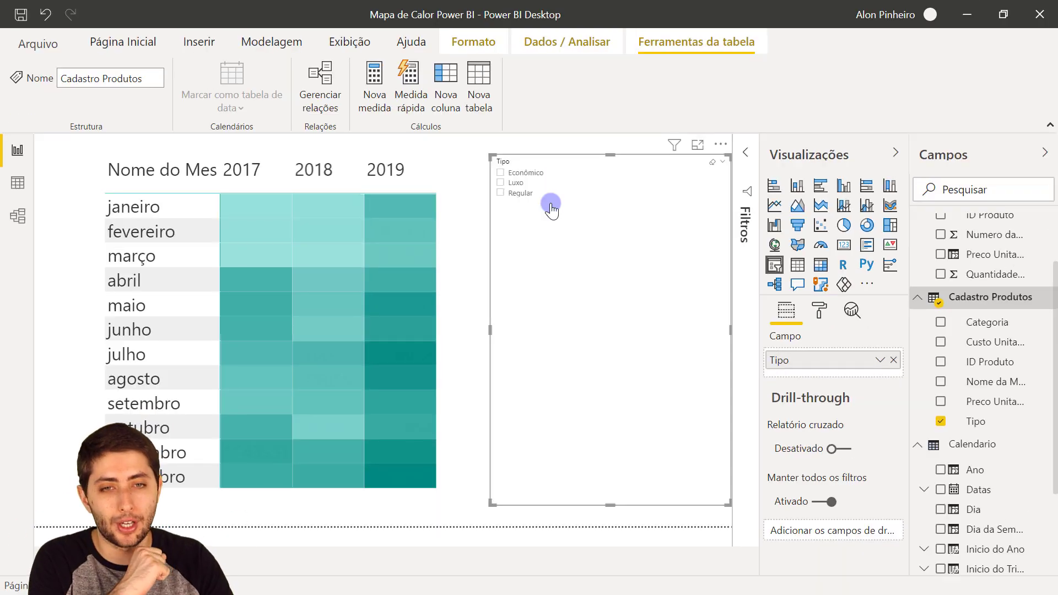
# Set the text size of the Tipo slicer's items to 20 pt
pyautogui.click(820, 312)
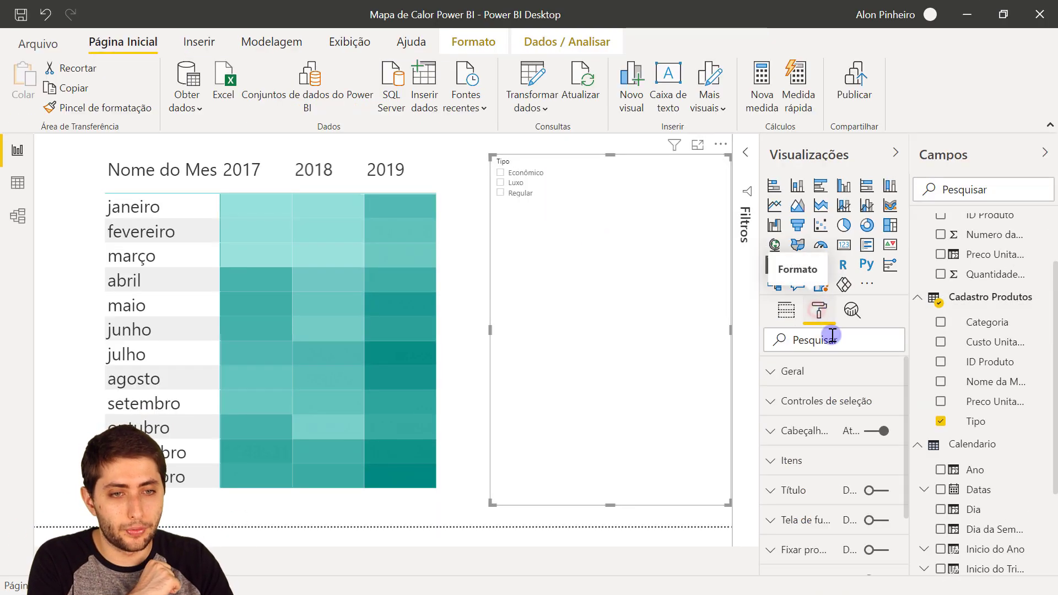
pyautogui.click(828, 340)
pyautogui.write('tamanho')
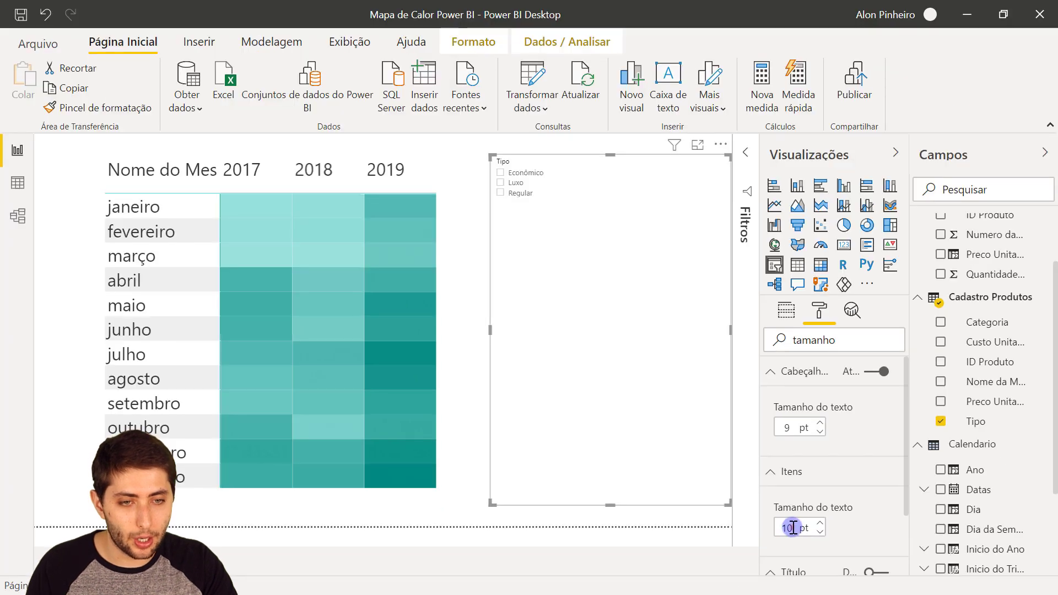
pyautogui.moveTo(764, 527); pyautogui.dragTo(738, 521)
pyautogui.write('18')
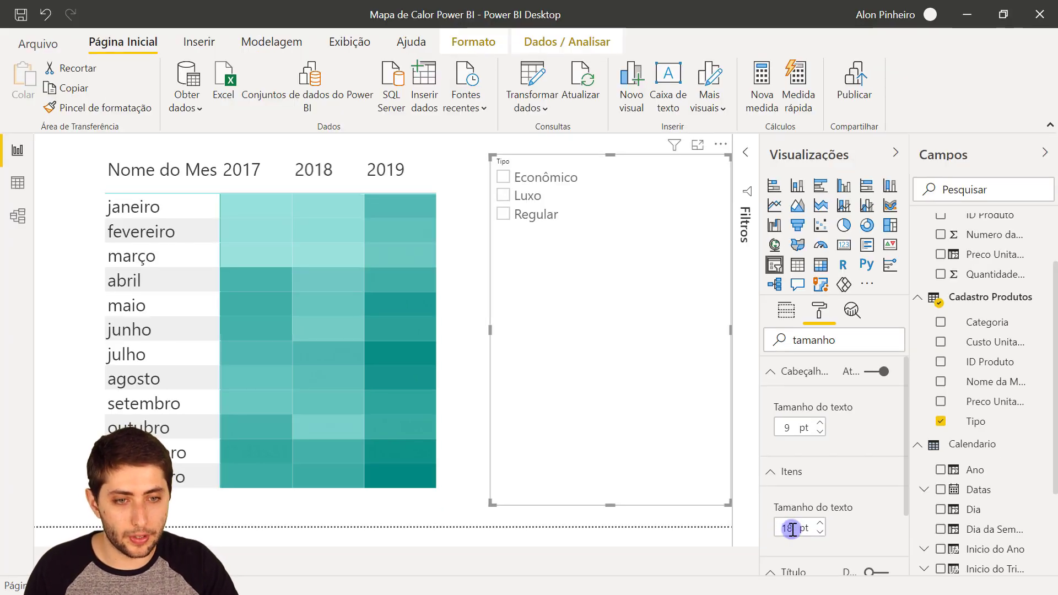
pyautogui.write('20')
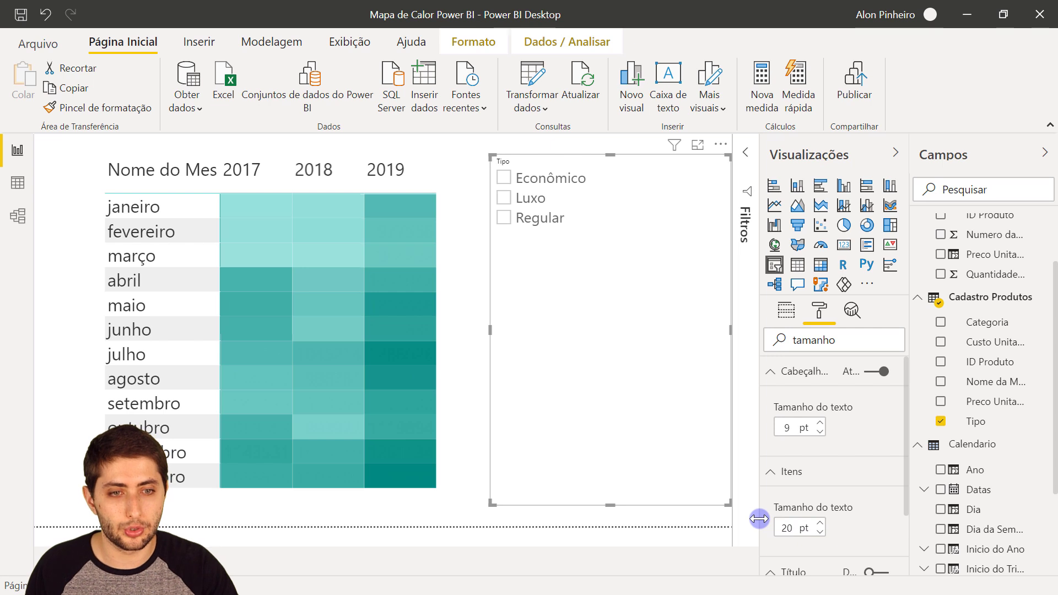
# Shorten the Tipo slicer and place it close to the matrix, slightly below the year headers
pyautogui.moveTo(610, 505); pyautogui.dragTo(621, 453)
pyautogui.moveTo(603, 356); pyautogui.dragTo(580, 395)
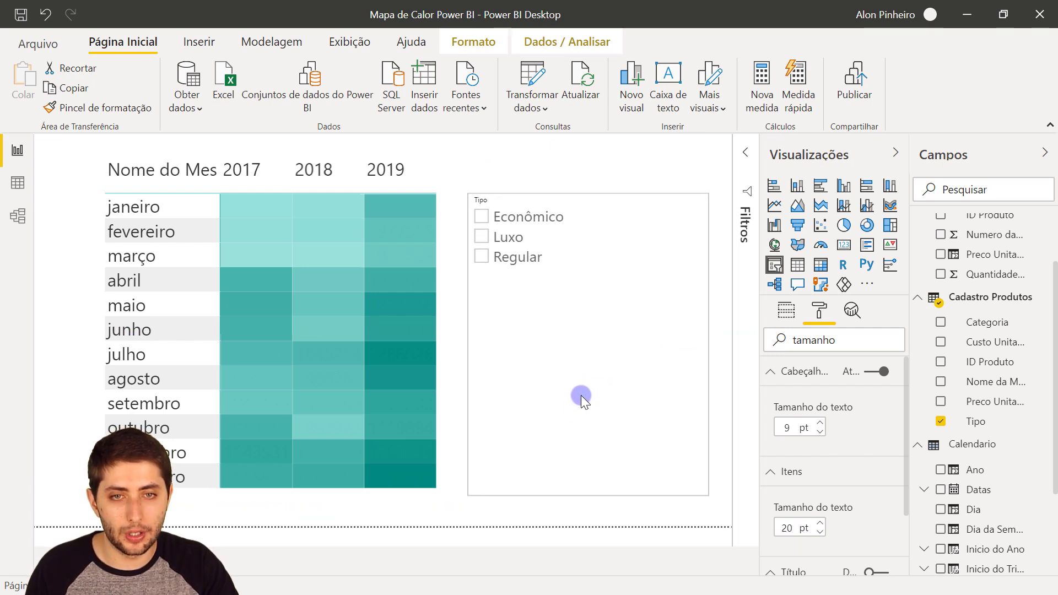
pyautogui.click(463, 375)
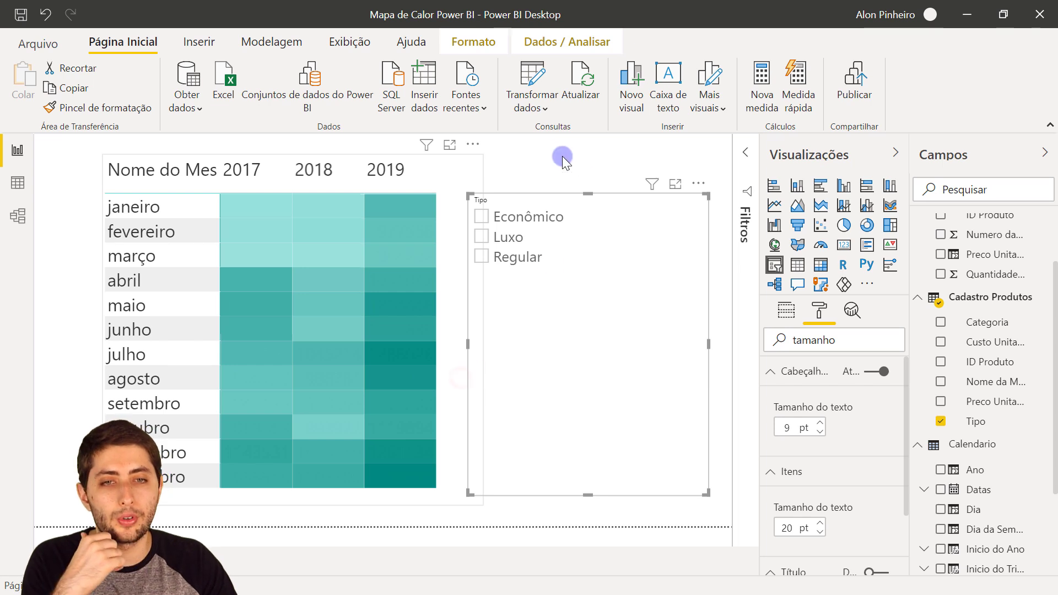
pyautogui.click(530, 178)
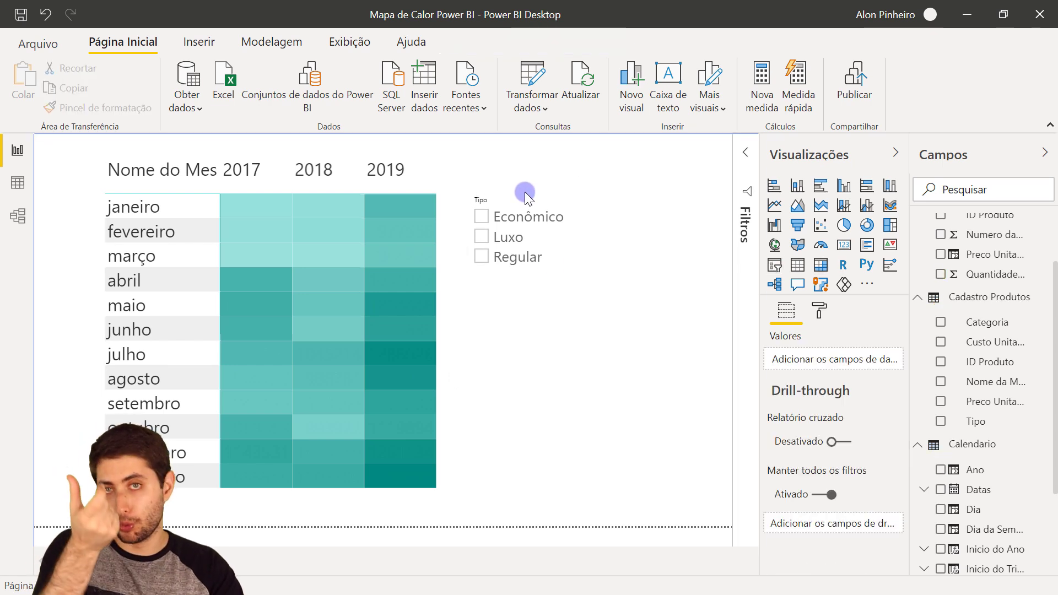
# Compare the heat map filtered by Econômico and by Luxo, clear the filter, and inspect the novembro 2019 value
pyautogui.click(504, 218)
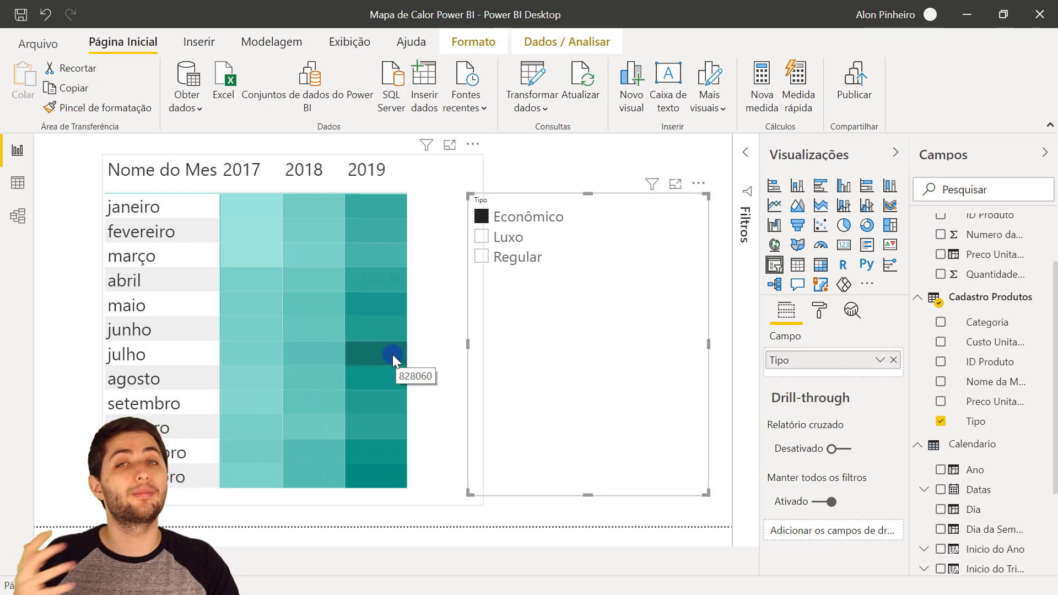
pyautogui.click(512, 241)
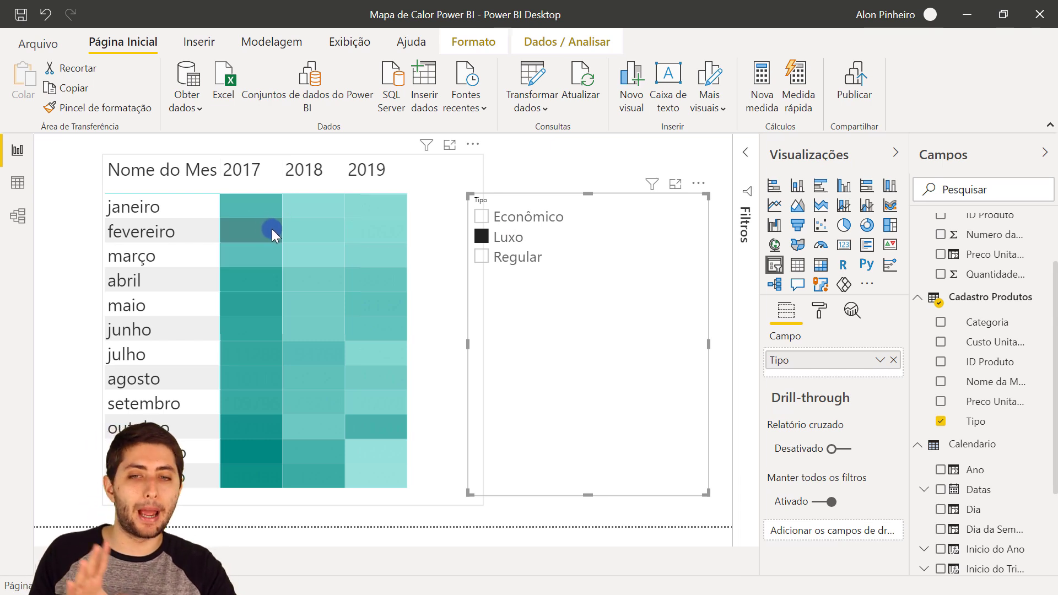
pyautogui.moveTo(263, 432)
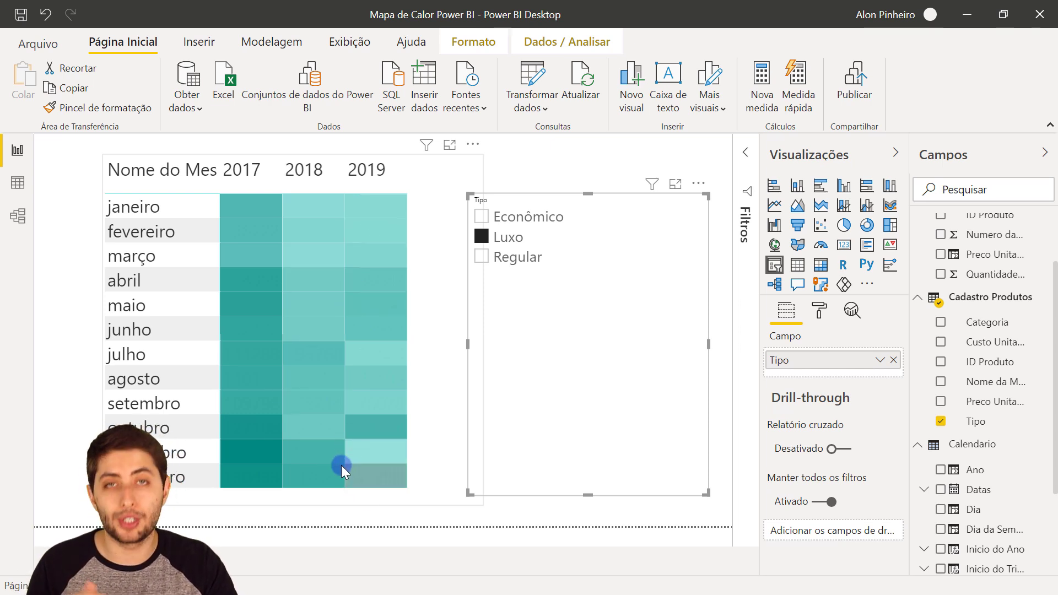
pyautogui.click(509, 240)
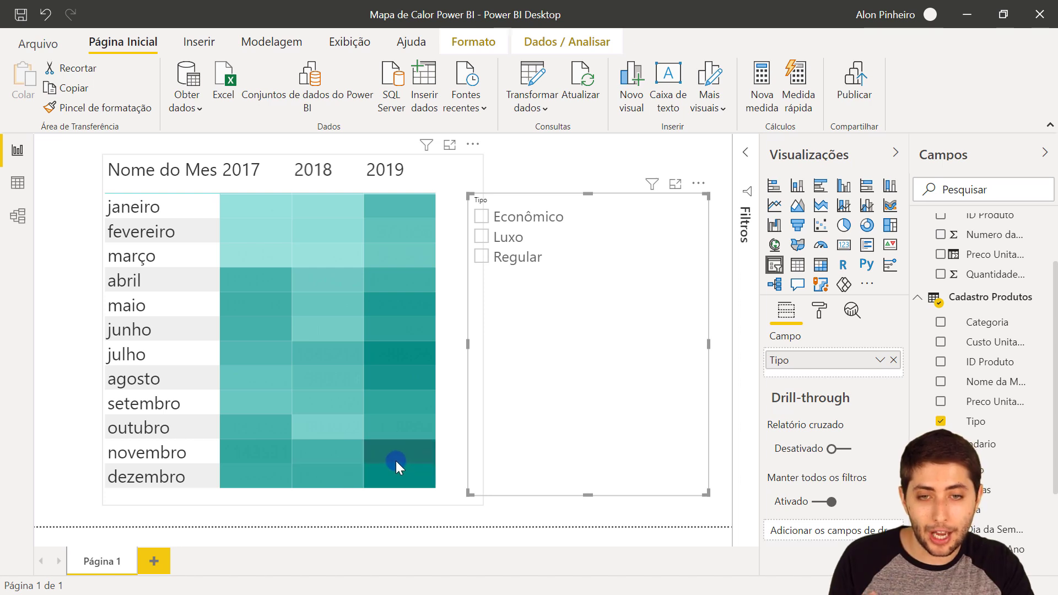
pyautogui.moveTo(390, 471)
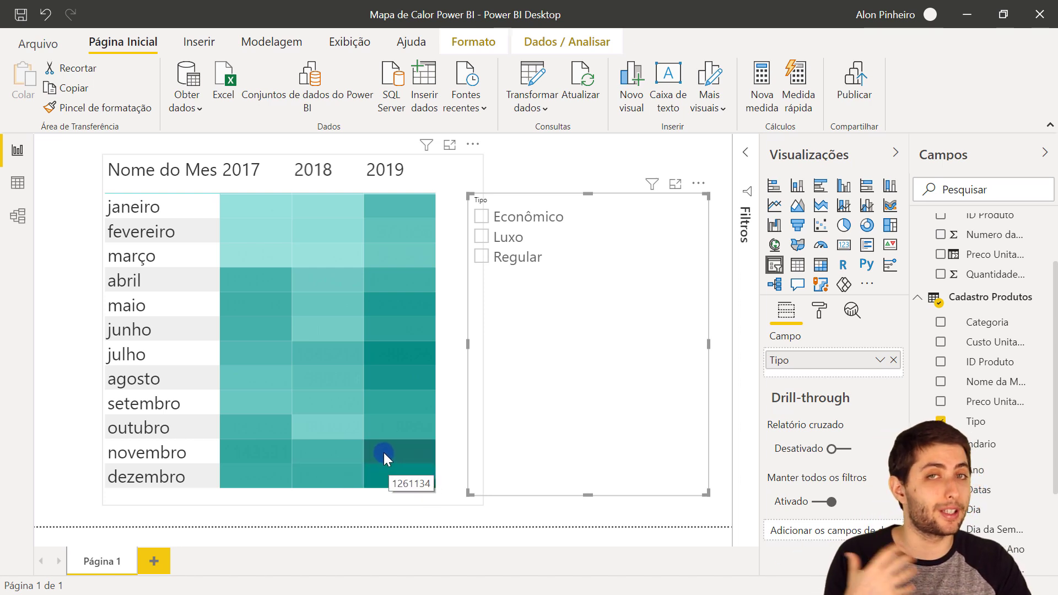
# Examine the heat map filtered by Luxo and by Regular, then clear the slicer selection and deselect the visual
pyautogui.click(501, 237)
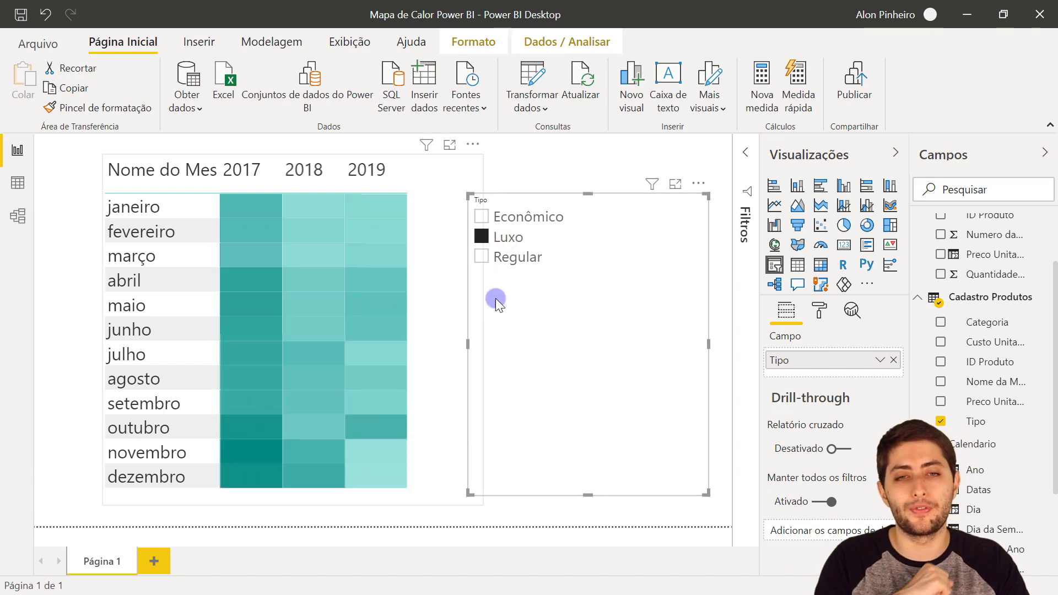
pyautogui.click(502, 268)
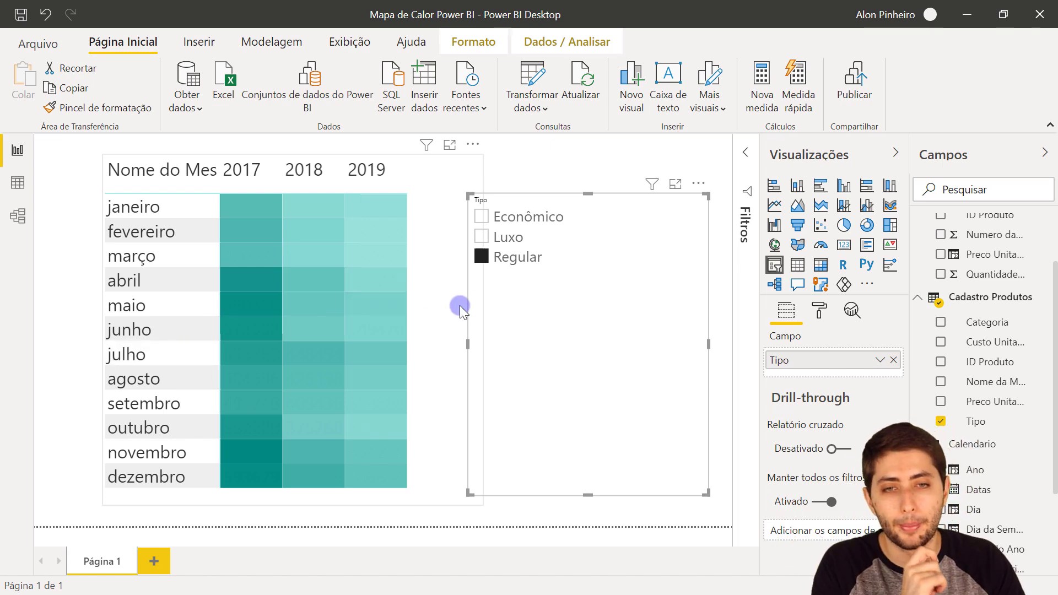
pyautogui.click(521, 260)
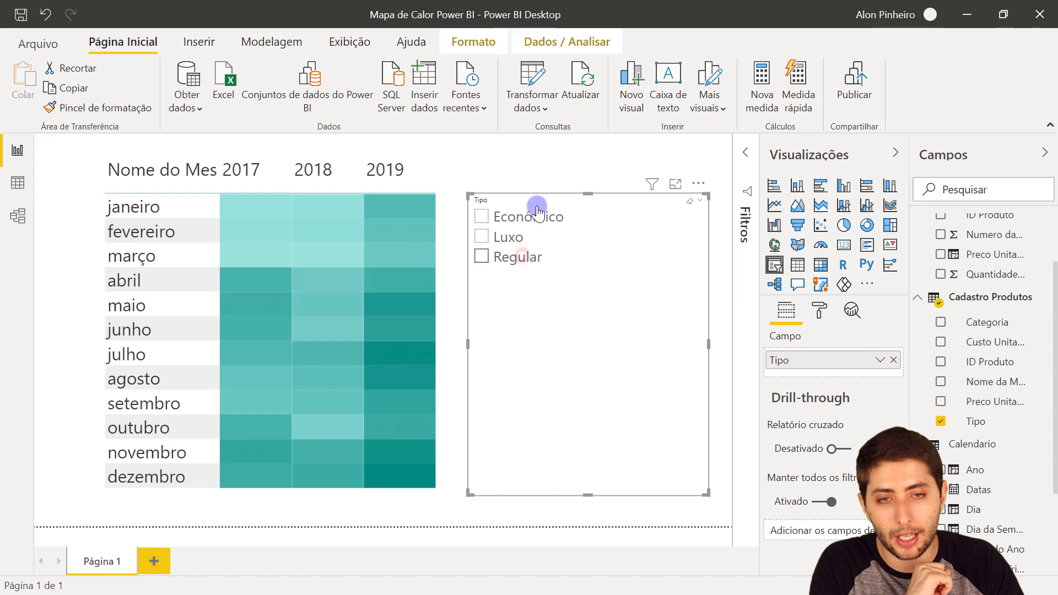
pyautogui.click(554, 166)
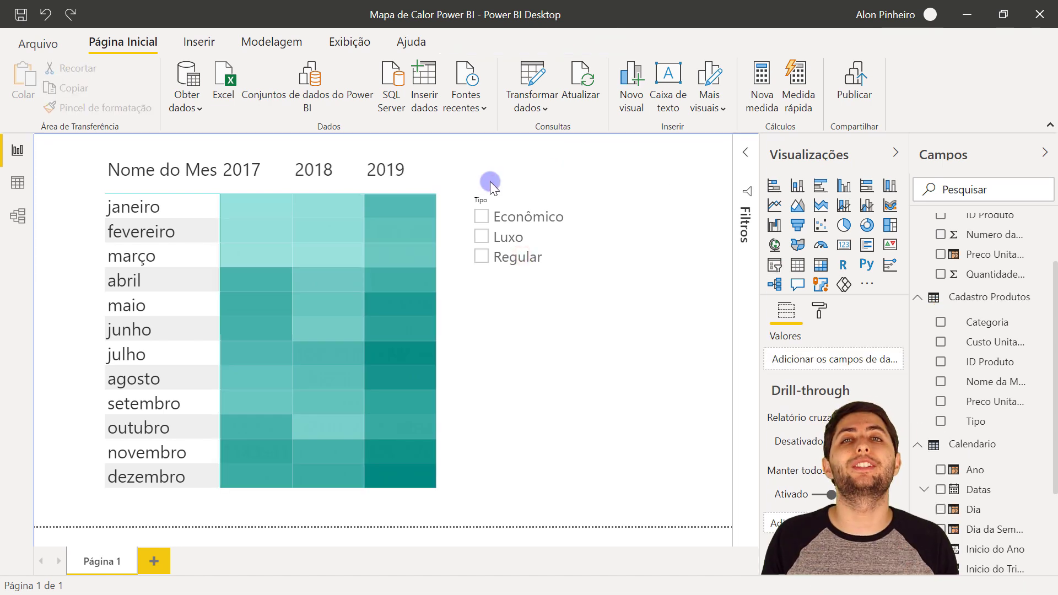